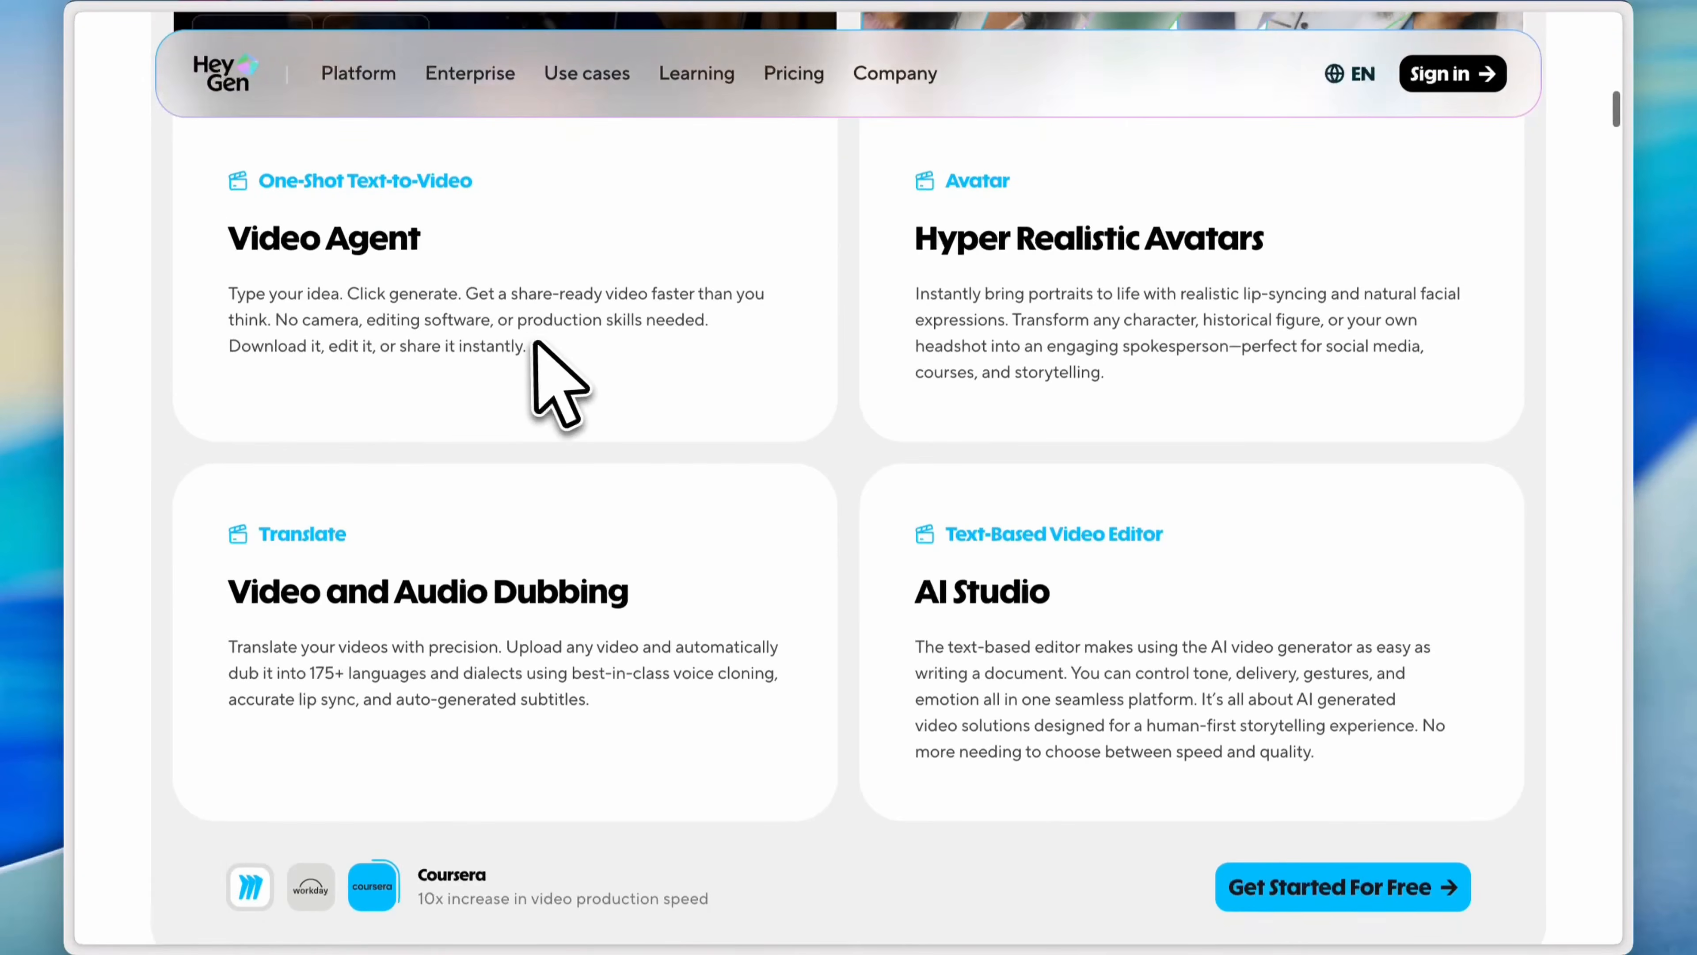
scroll(534, 347, "up", 12)
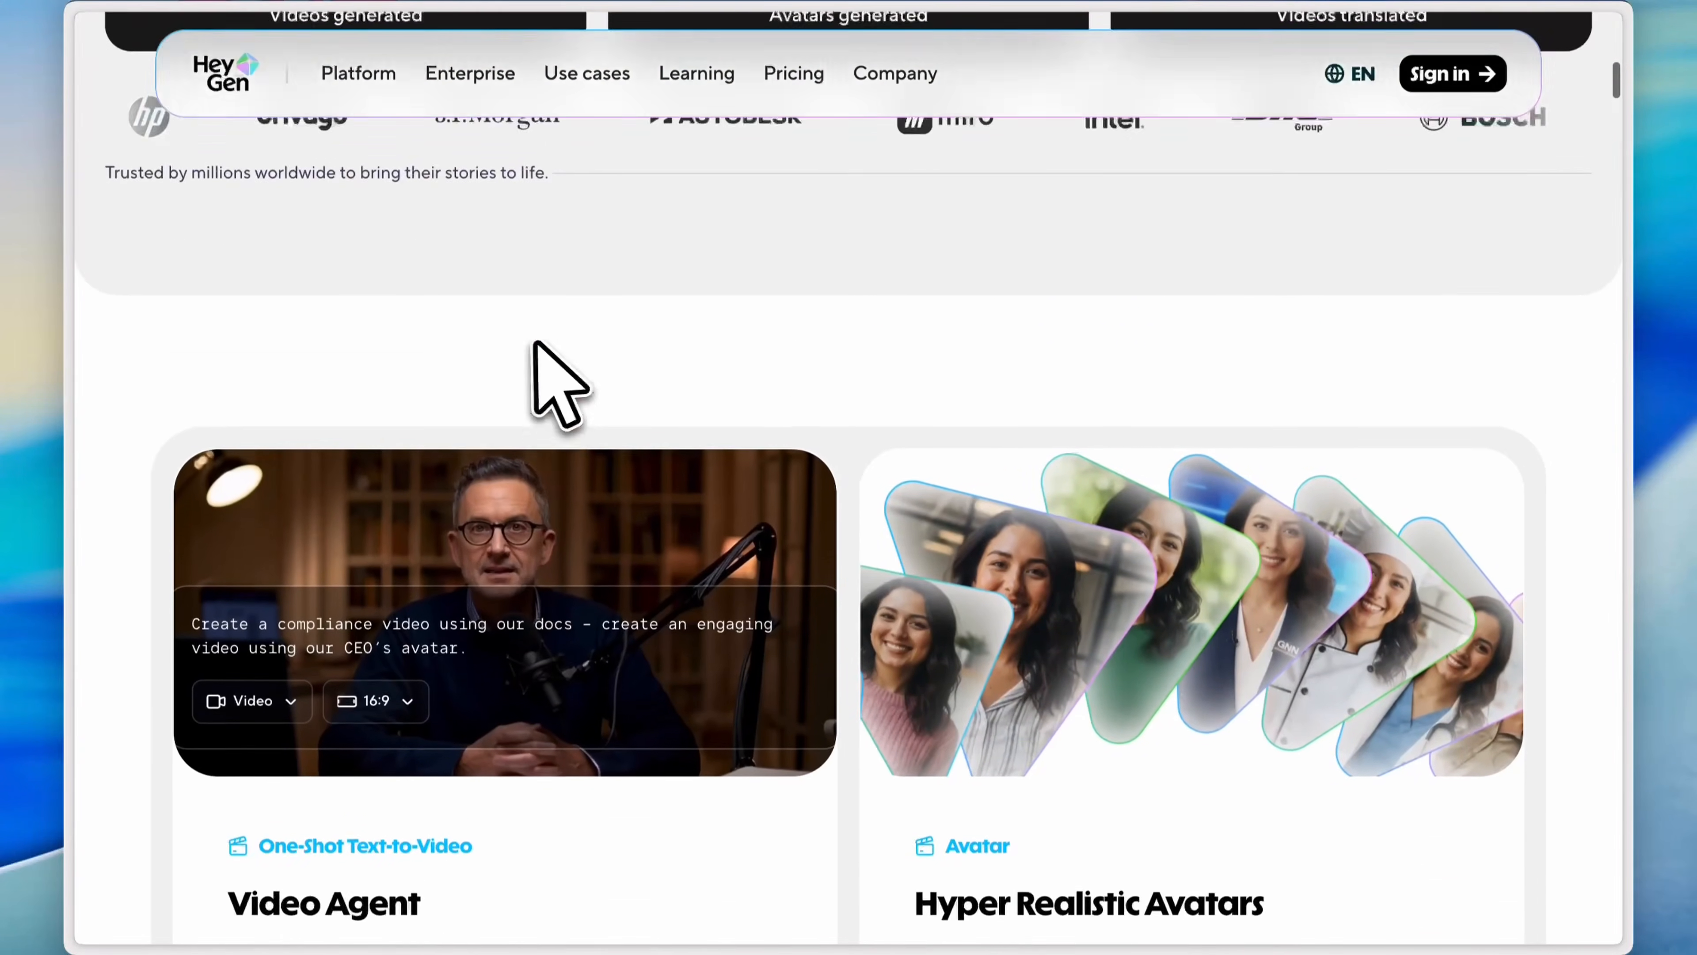
scroll(549, 427, "up", 3)
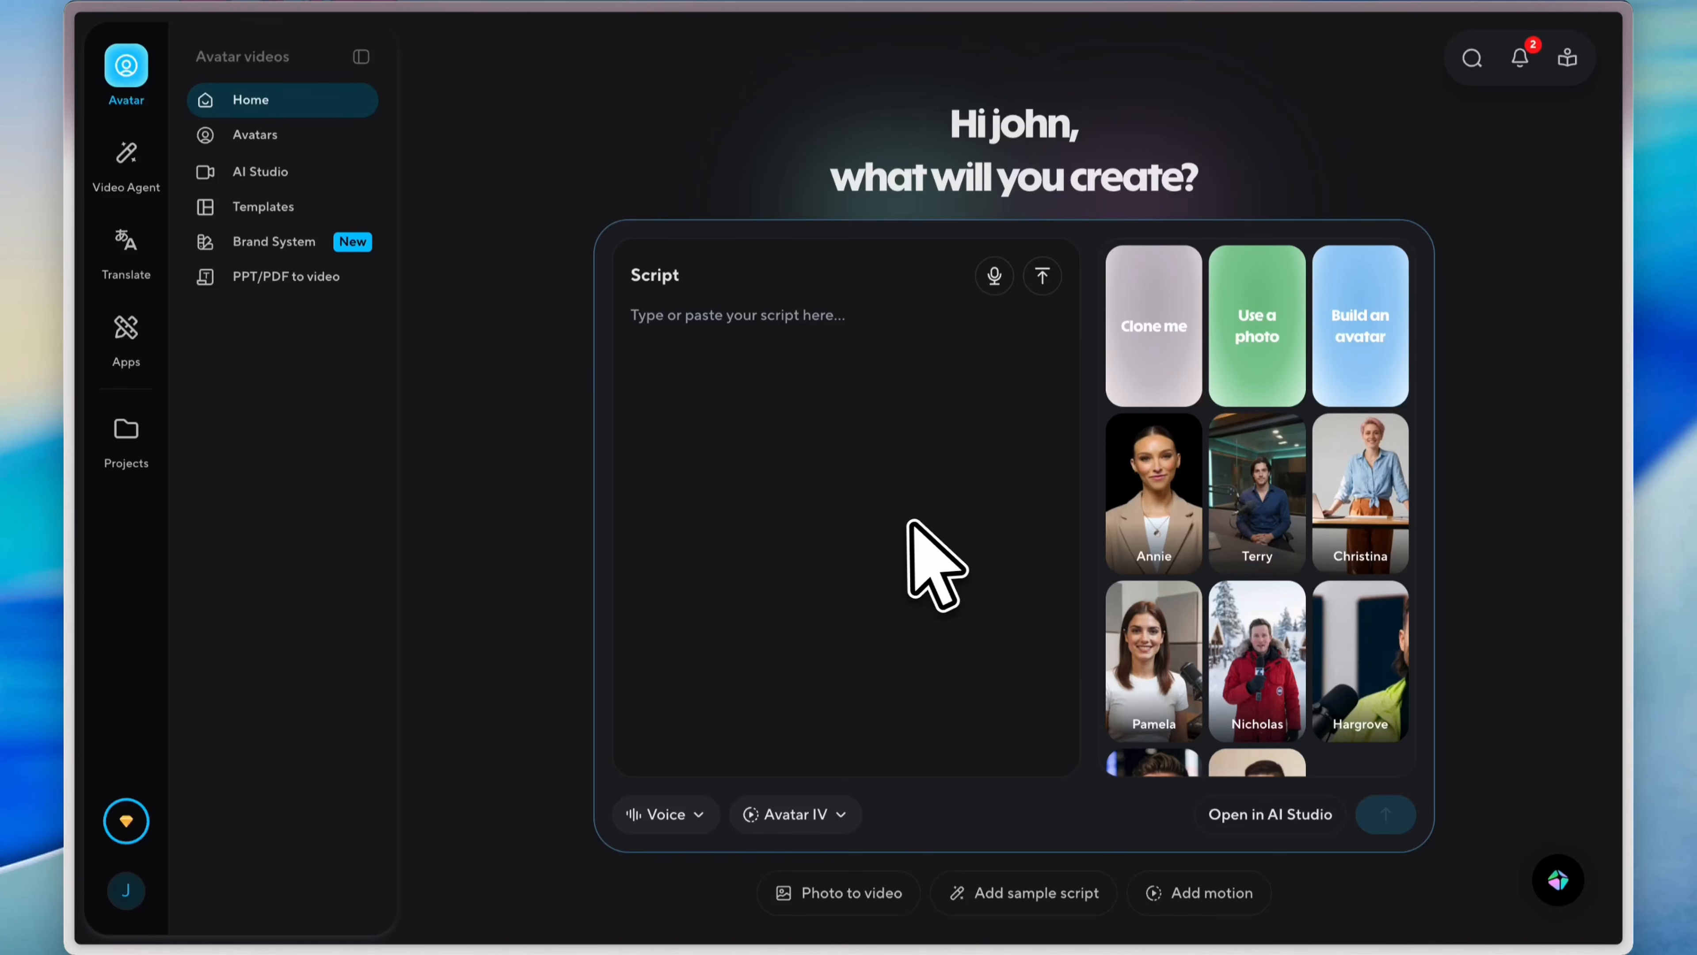
Start a new video with the public avatar Christina, using her look seated at the desk in a striped shirt.
left_click(269, 134)
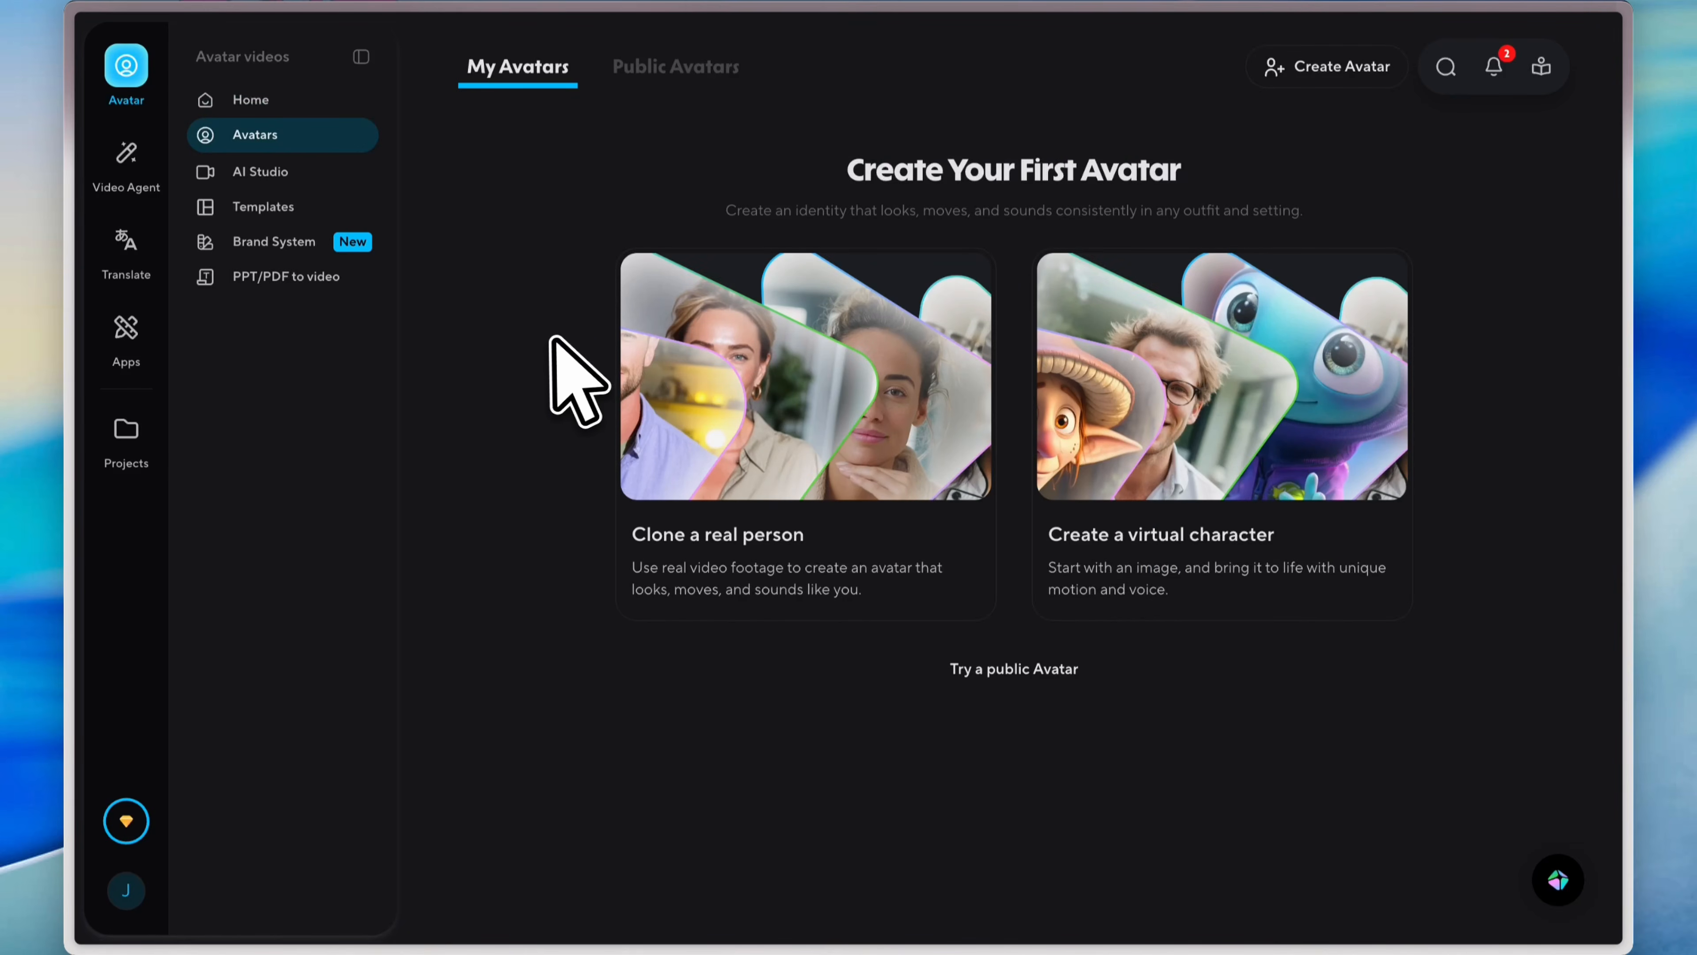
left_click(678, 70)
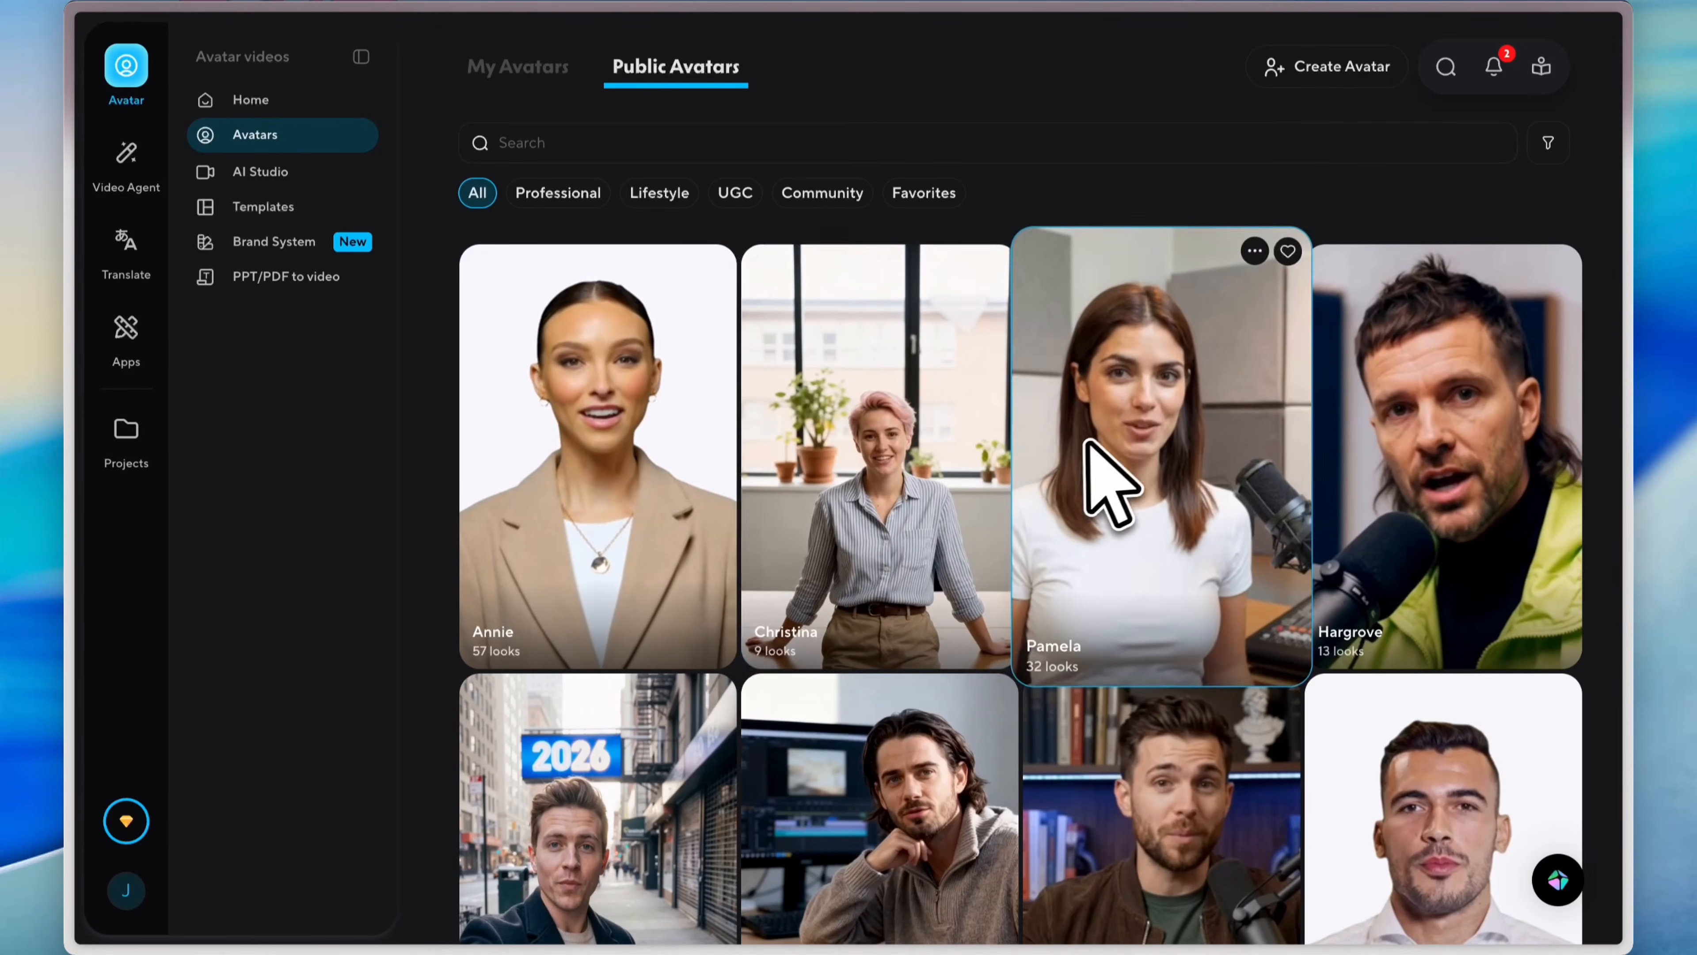
left_click(908, 471)
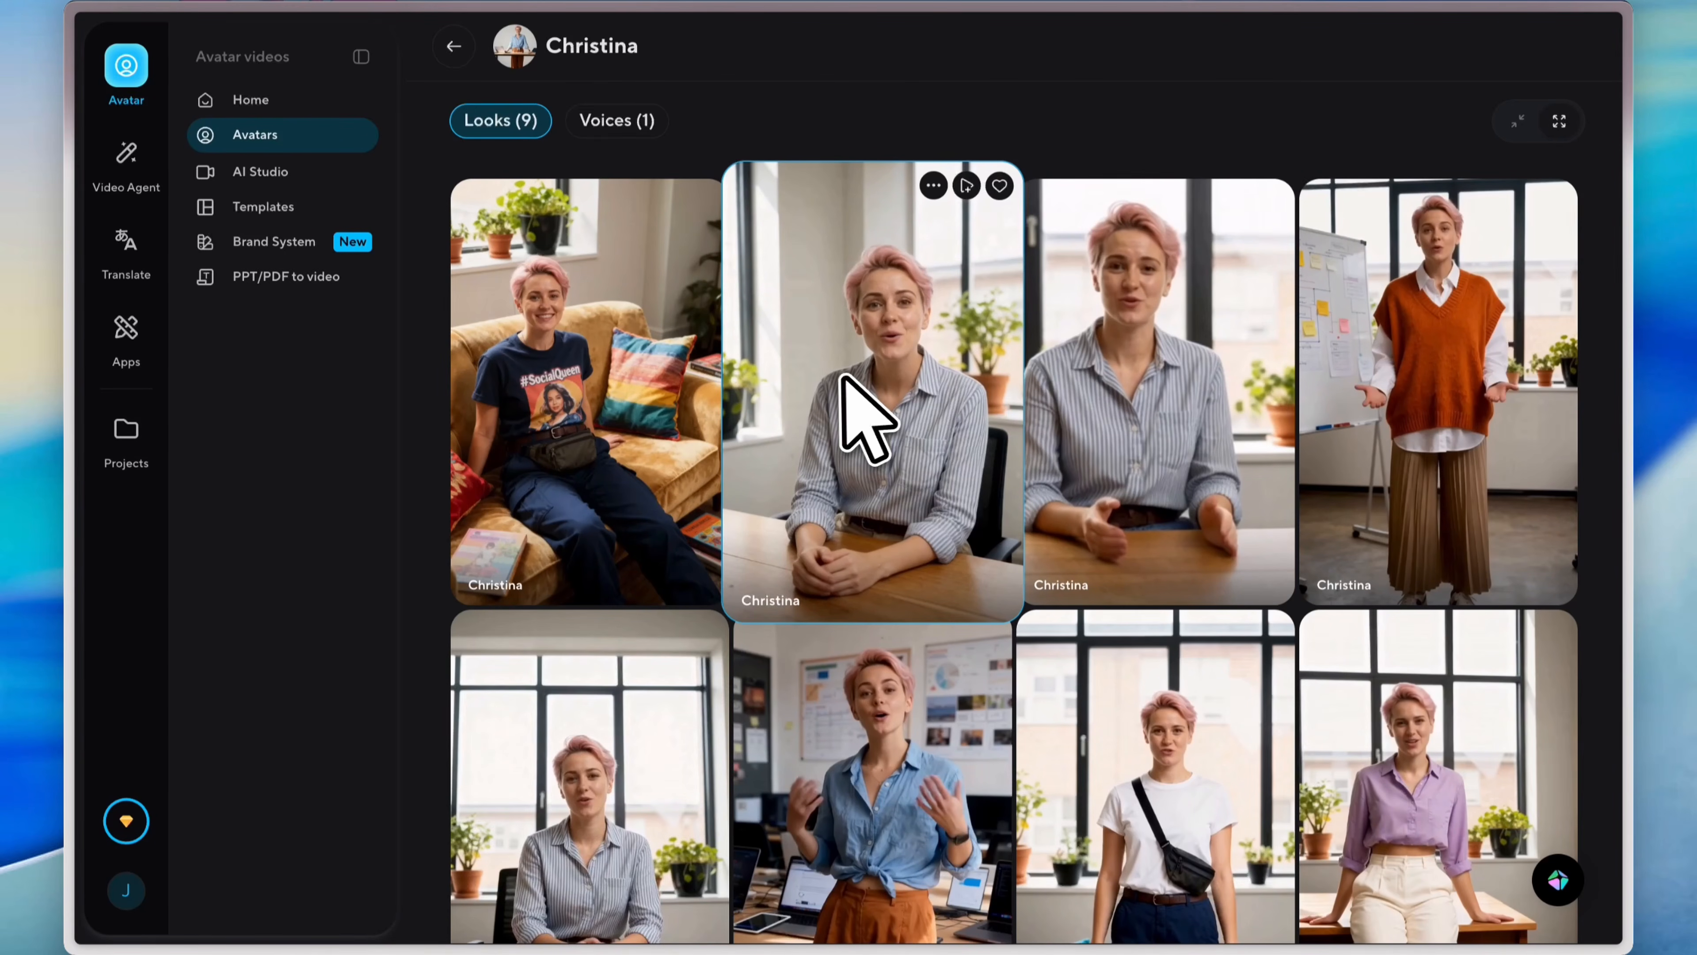
left_click(860, 346)
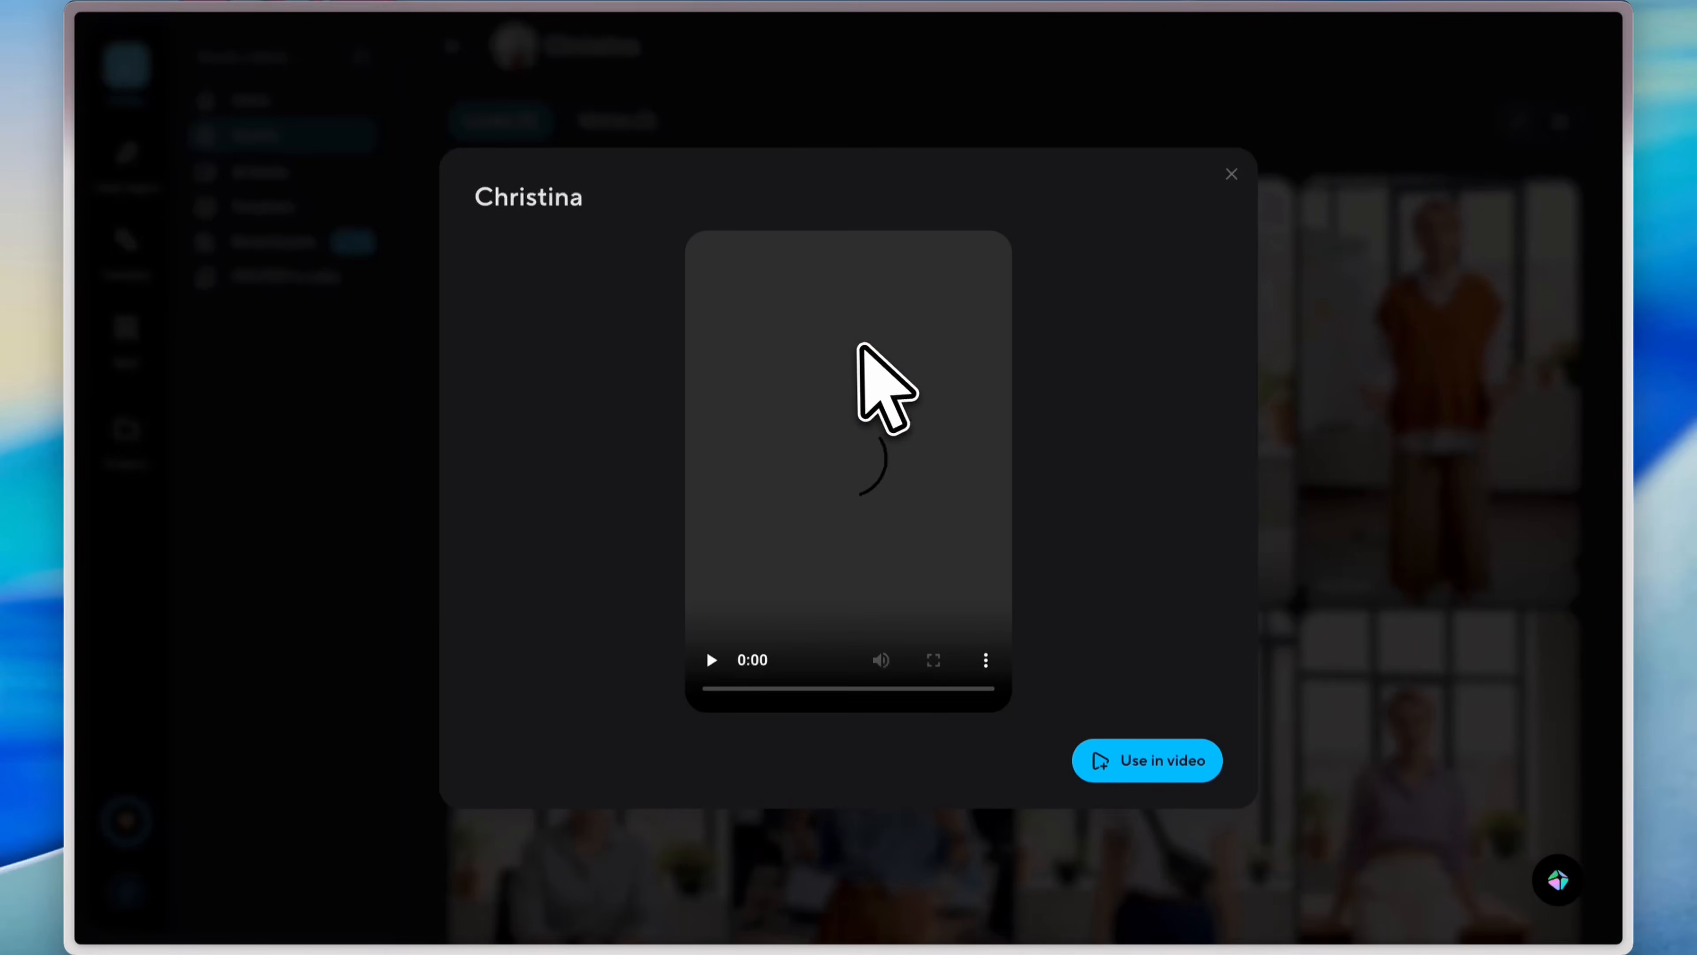
left_click(1142, 762)
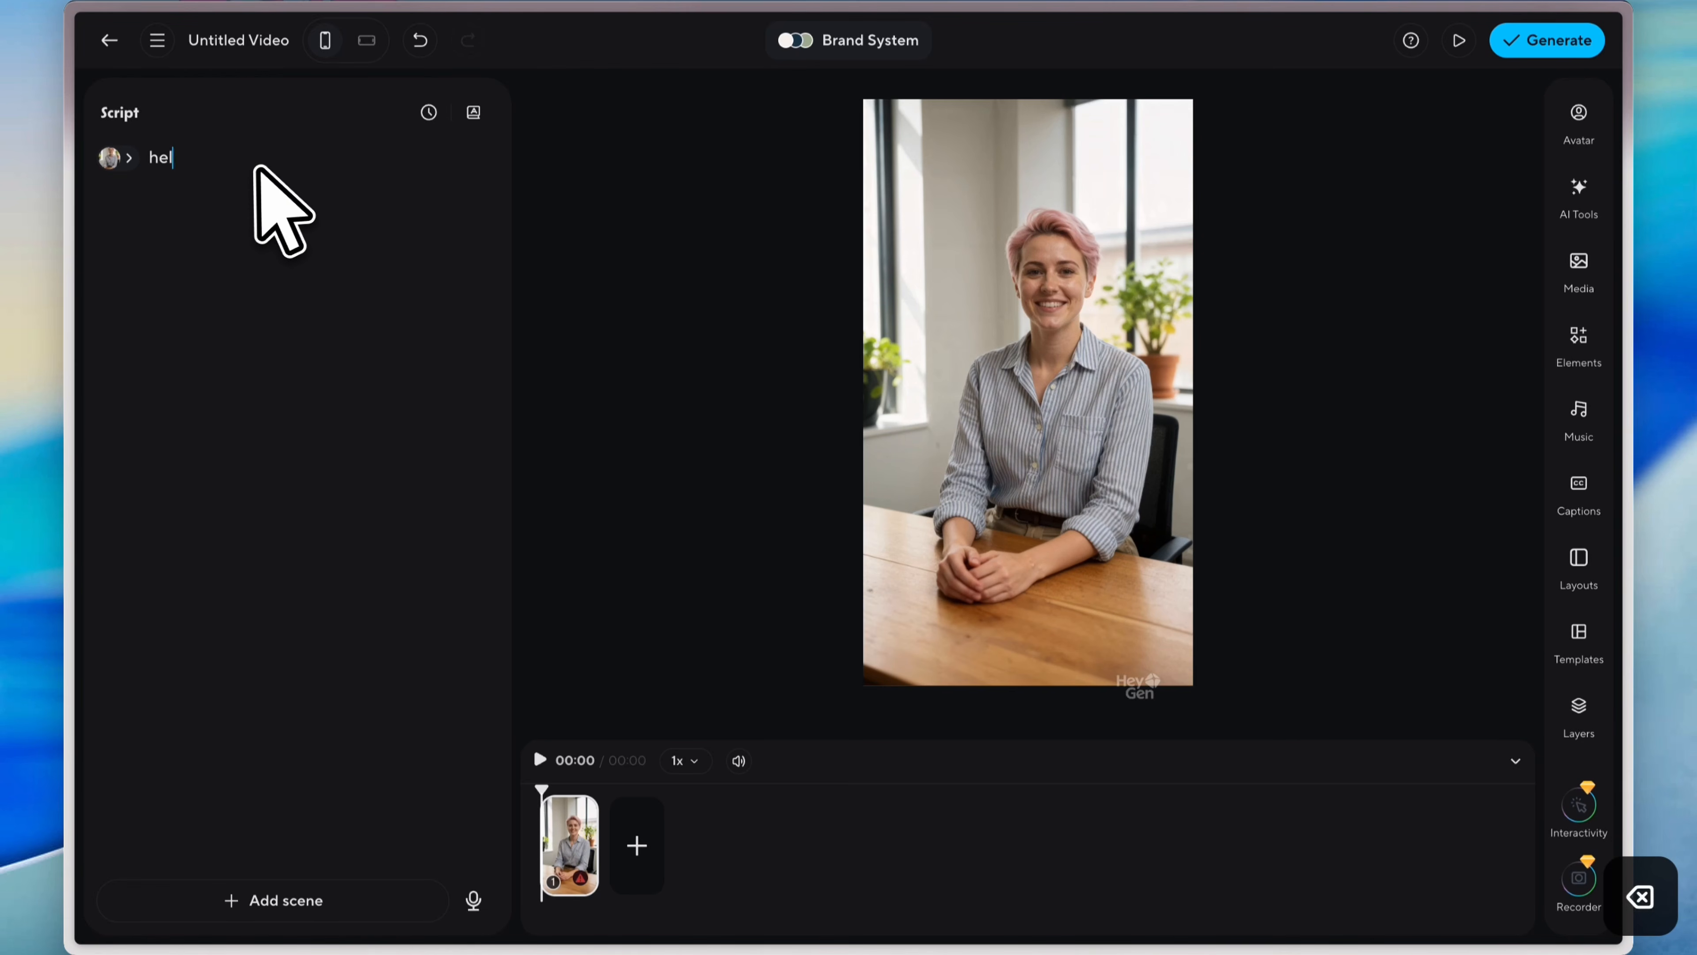
Generate a scene script from the prompt "60-second explainer video about why small businesses should use AI tool".
left_click(361, 196)
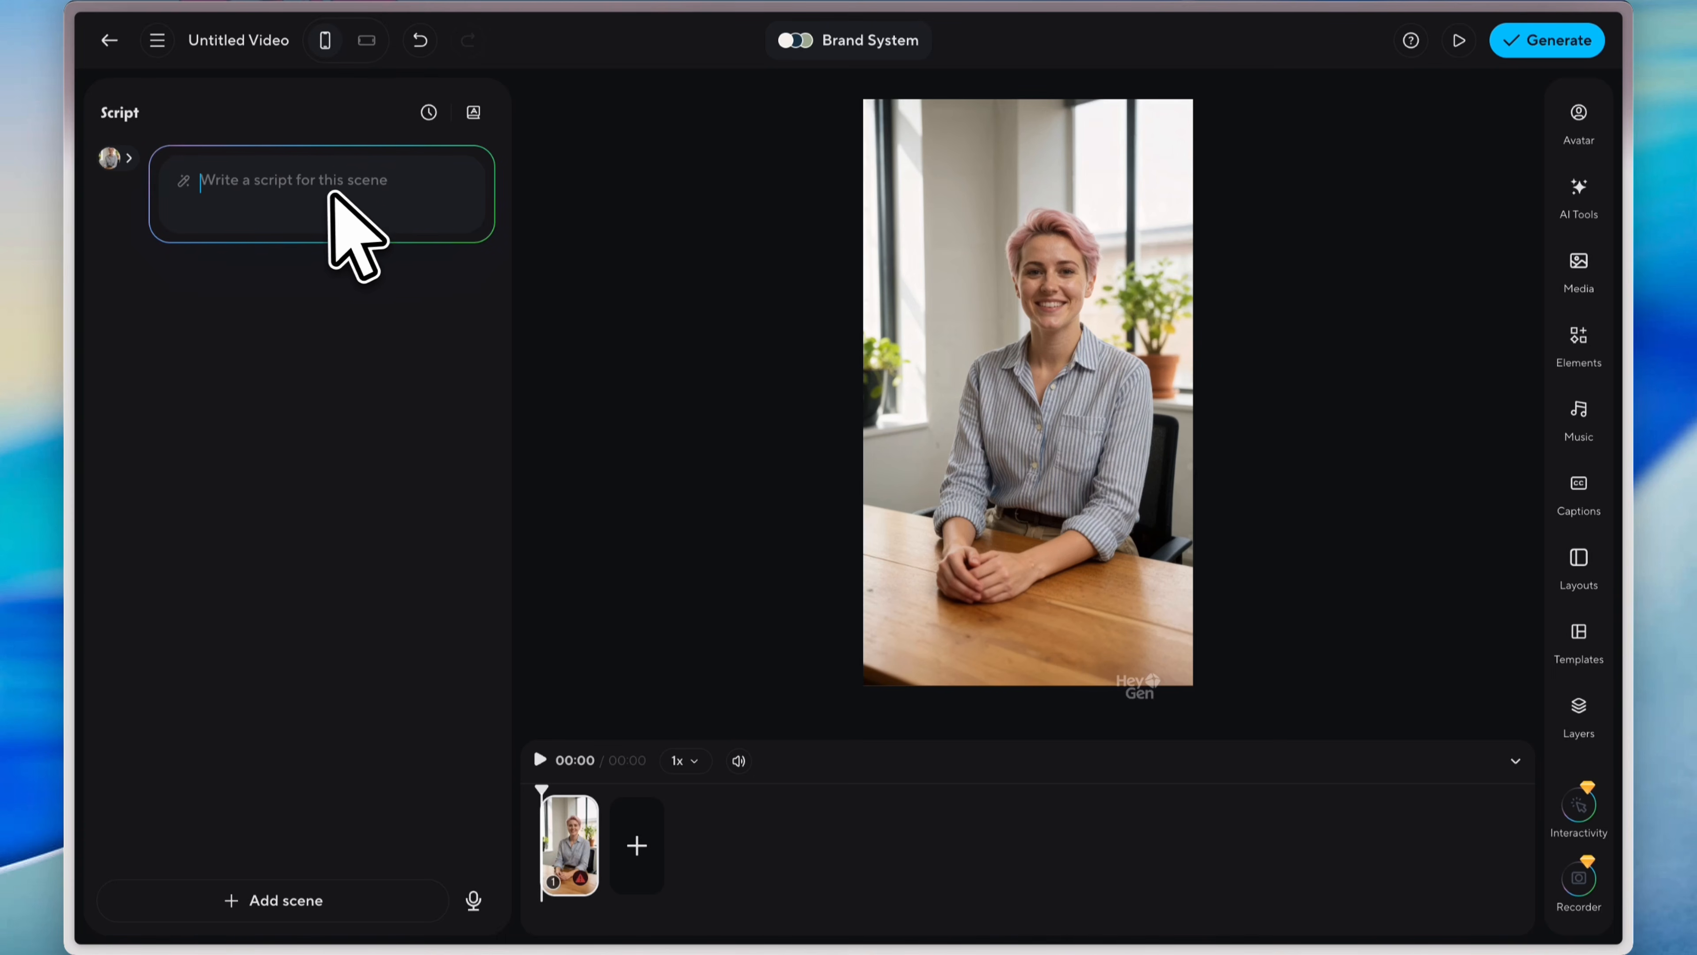
type("60-second explainer video about why small businesses should use AI tool")
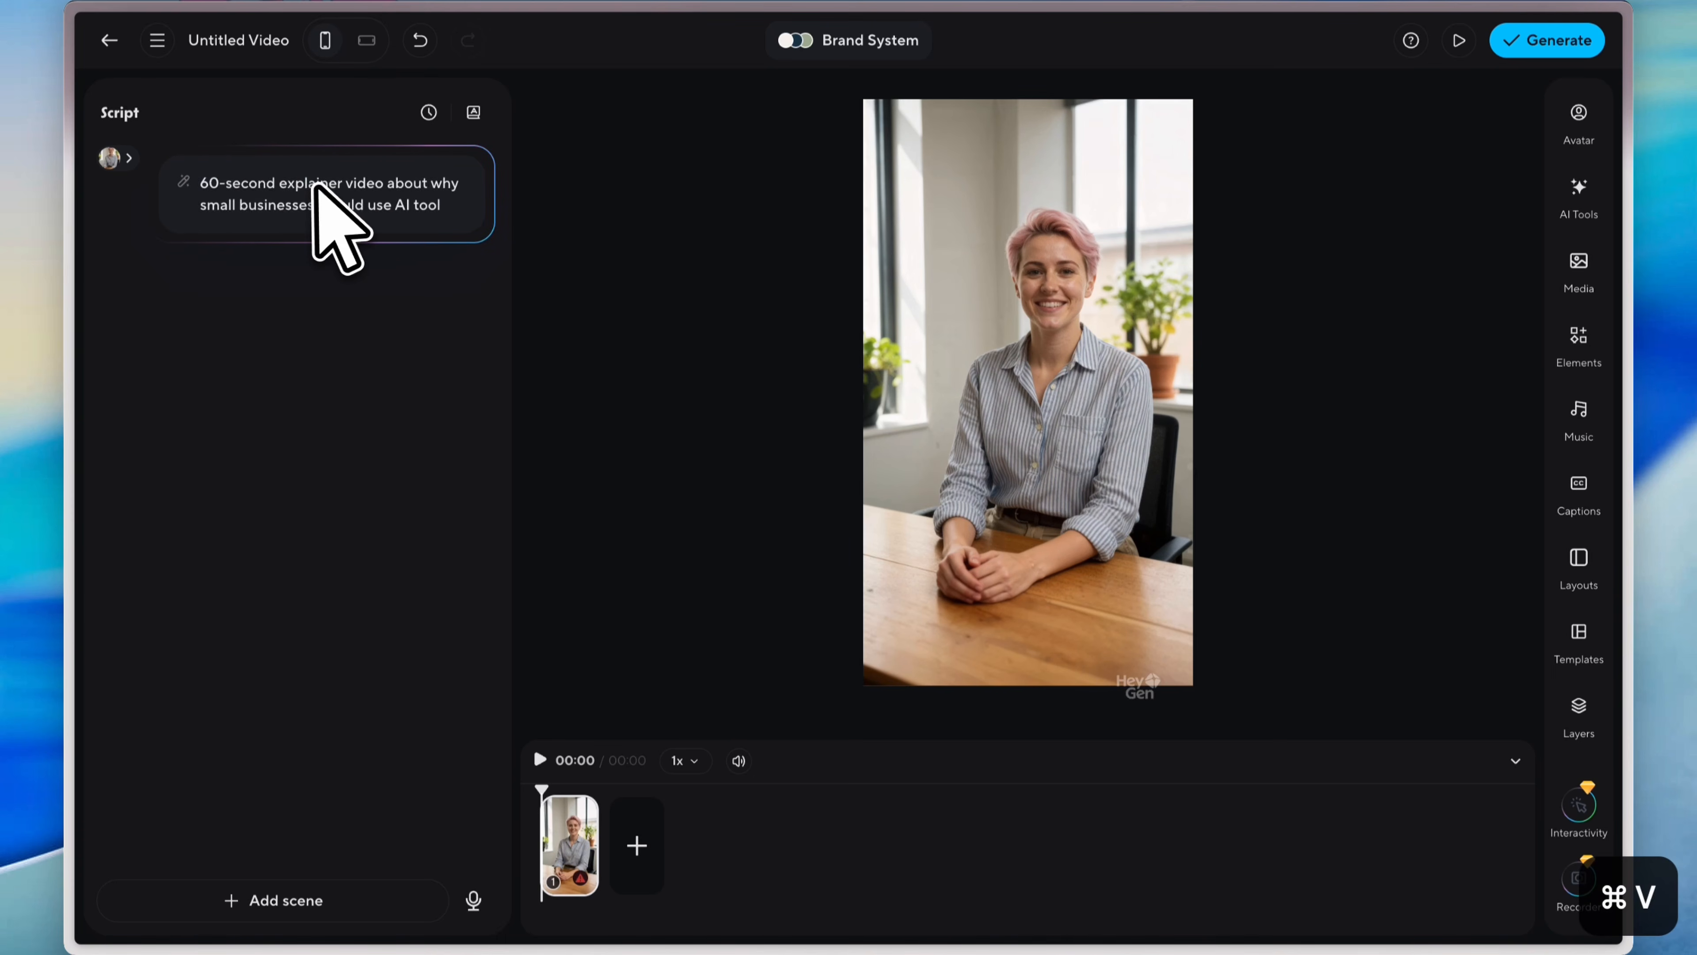
key("Return")
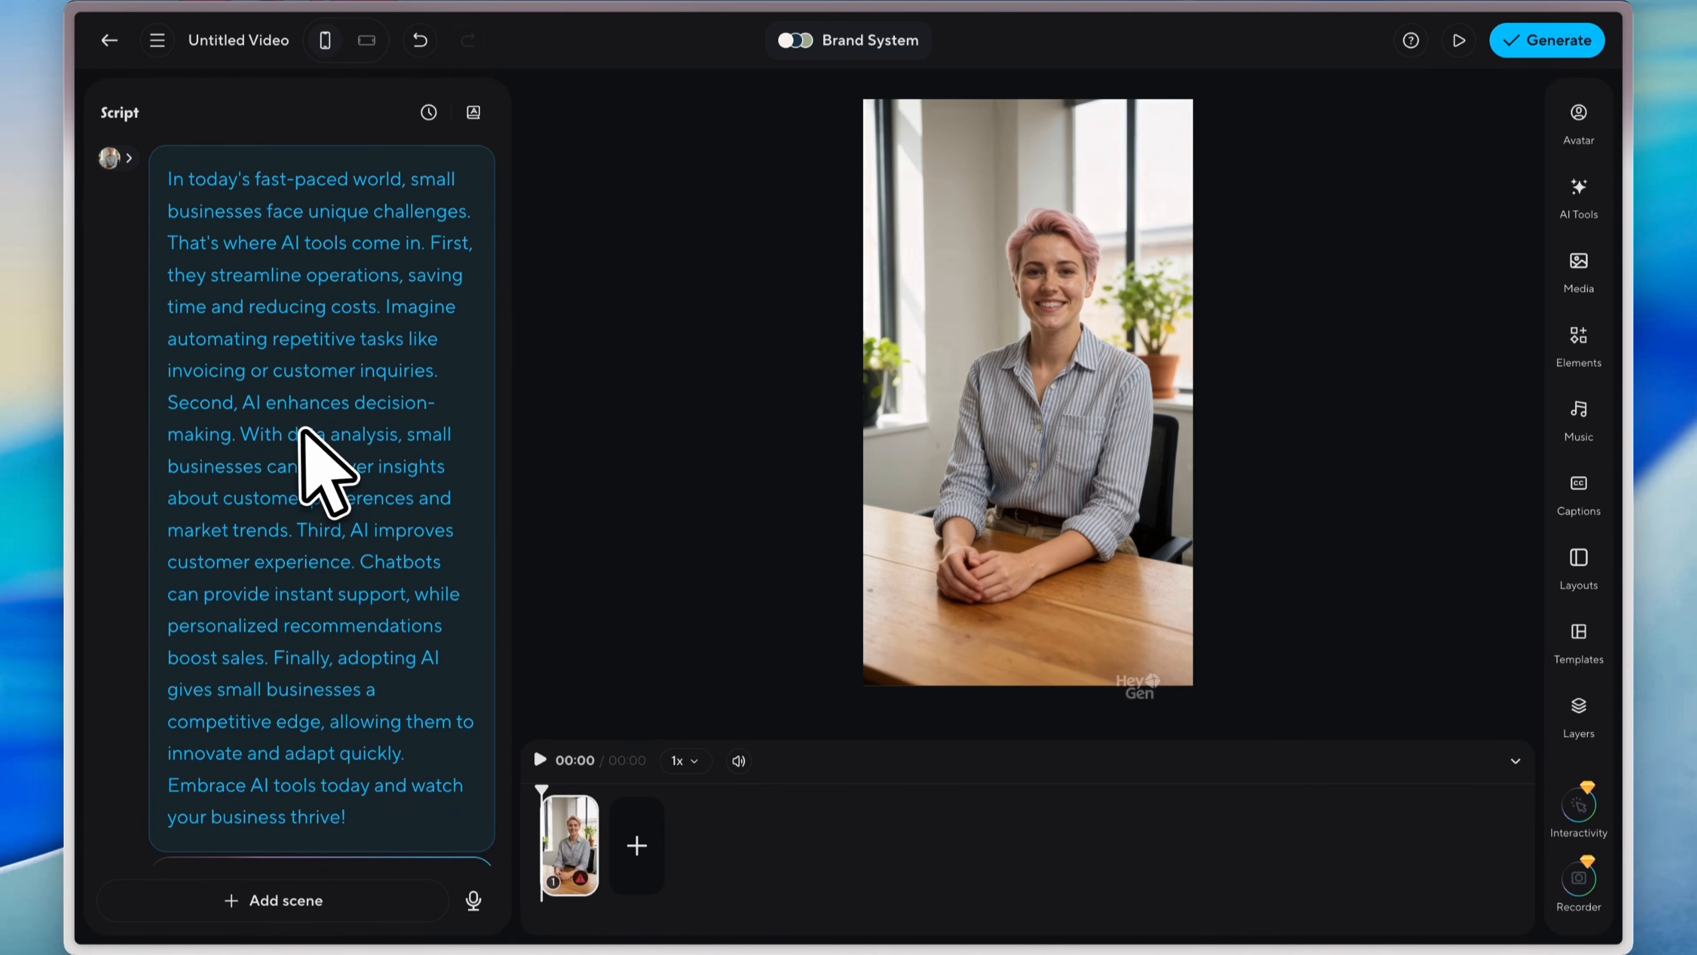
Look through the accents available for the avatar's voice, keeping the original accent.
left_click(1580, 120)
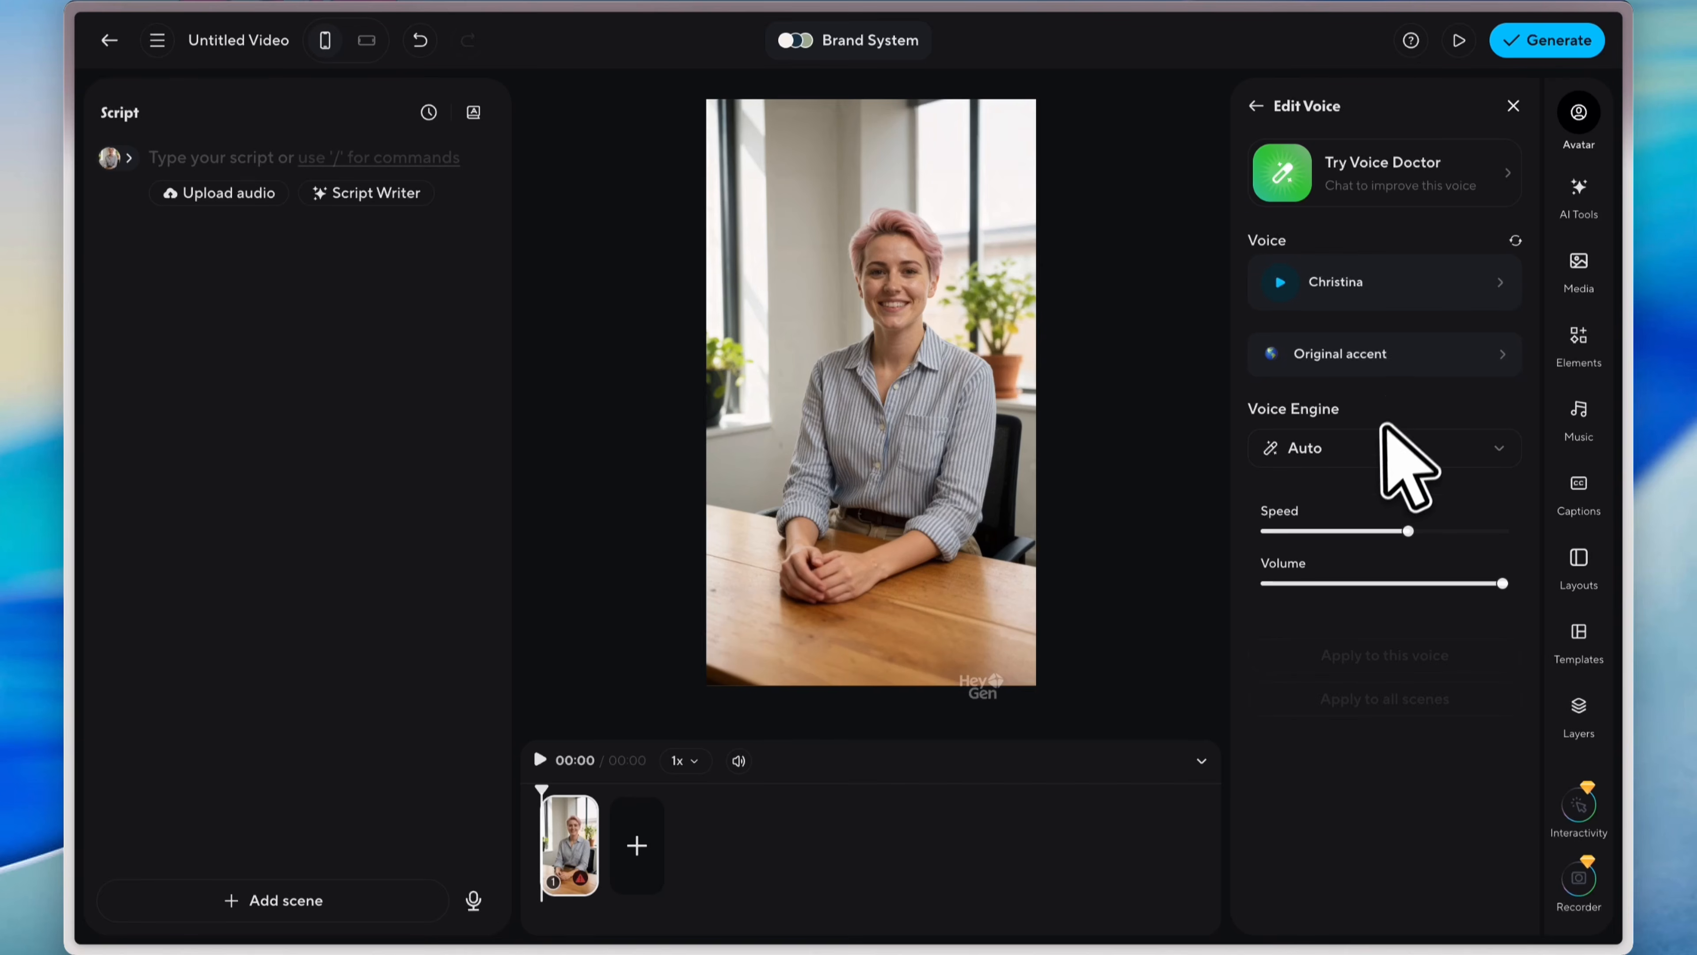
left_click(1428, 362)
scroll(1350, 454, "down", 10)
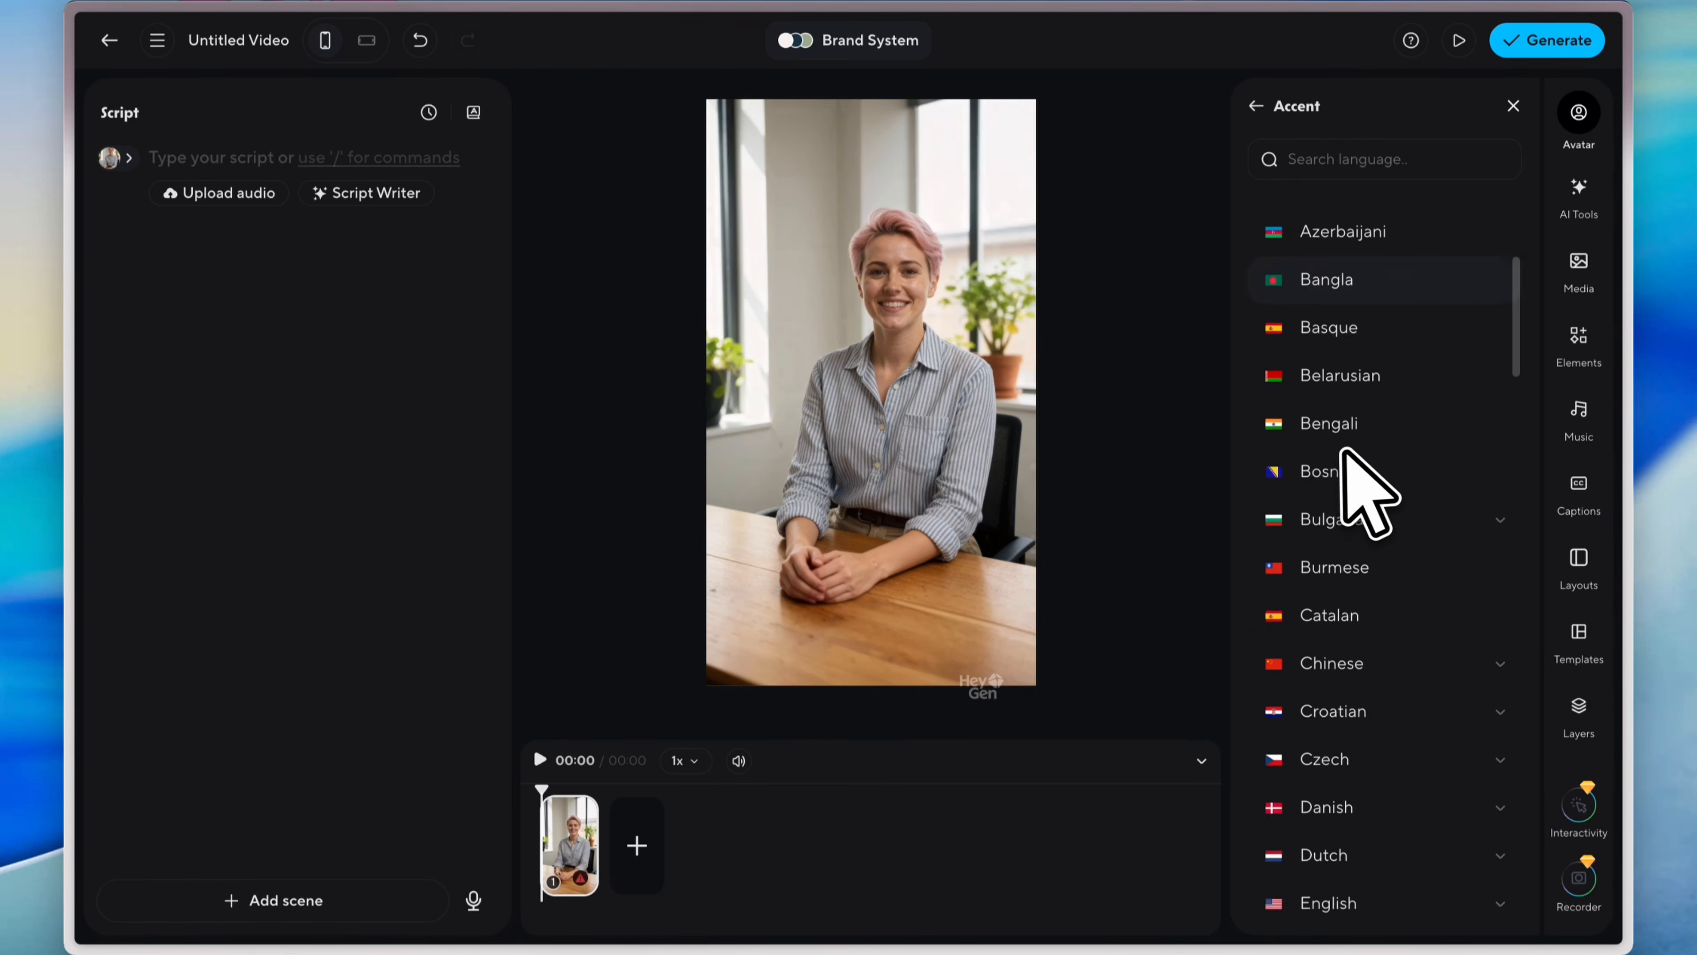
scroll(1343, 468, "up", 10)
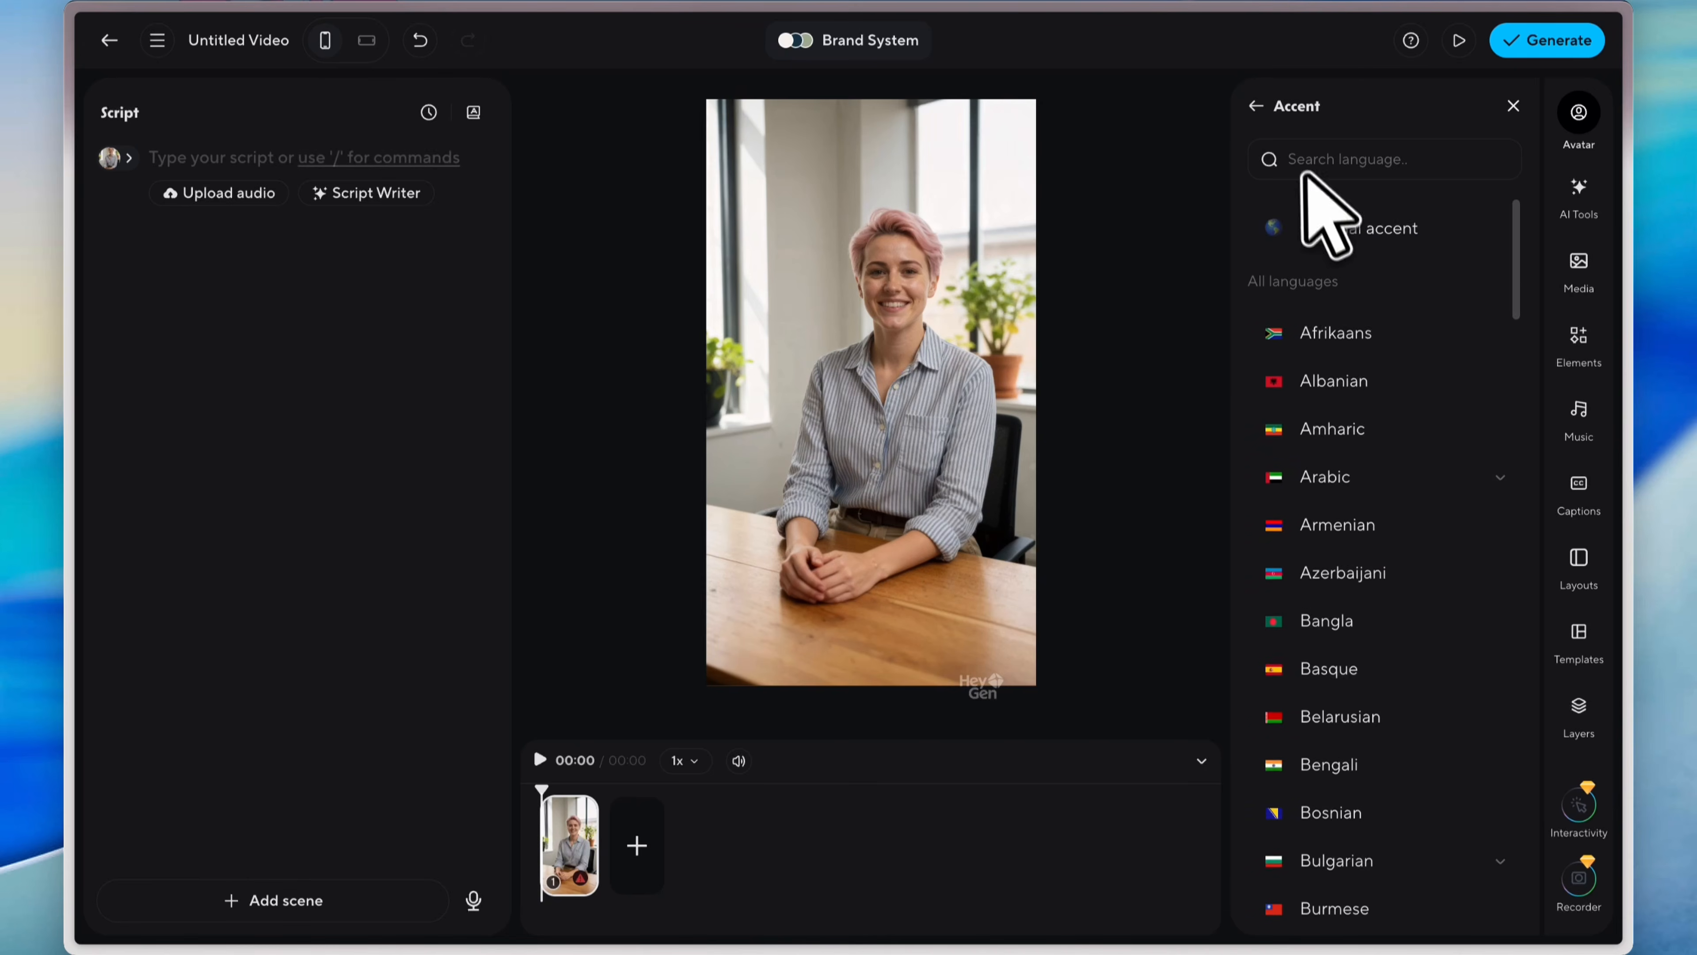
left_click(1256, 106)
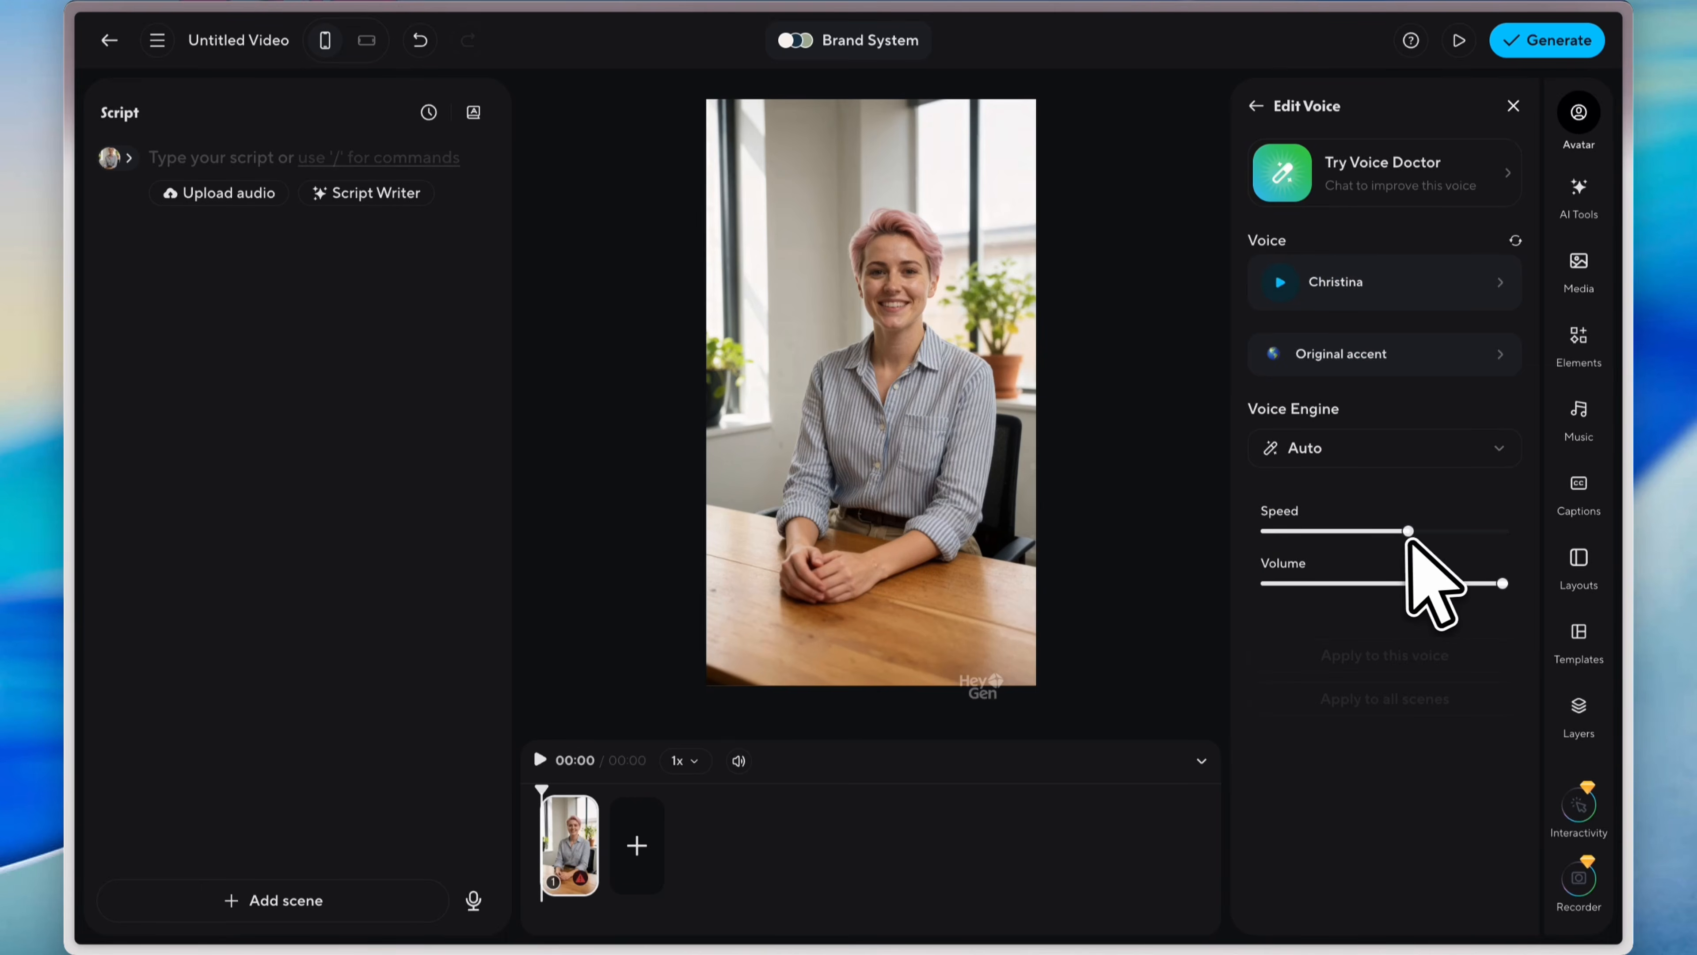
Lower the avatar's voice speed slightly and review the voice engine and voice preview options without changing them.
mouse_move(1409, 530)
left_mouse_down()
mouse_move(1347, 529)
mouse_move(1466, 528)
mouse_move(1396, 525)
left_mouse_up()
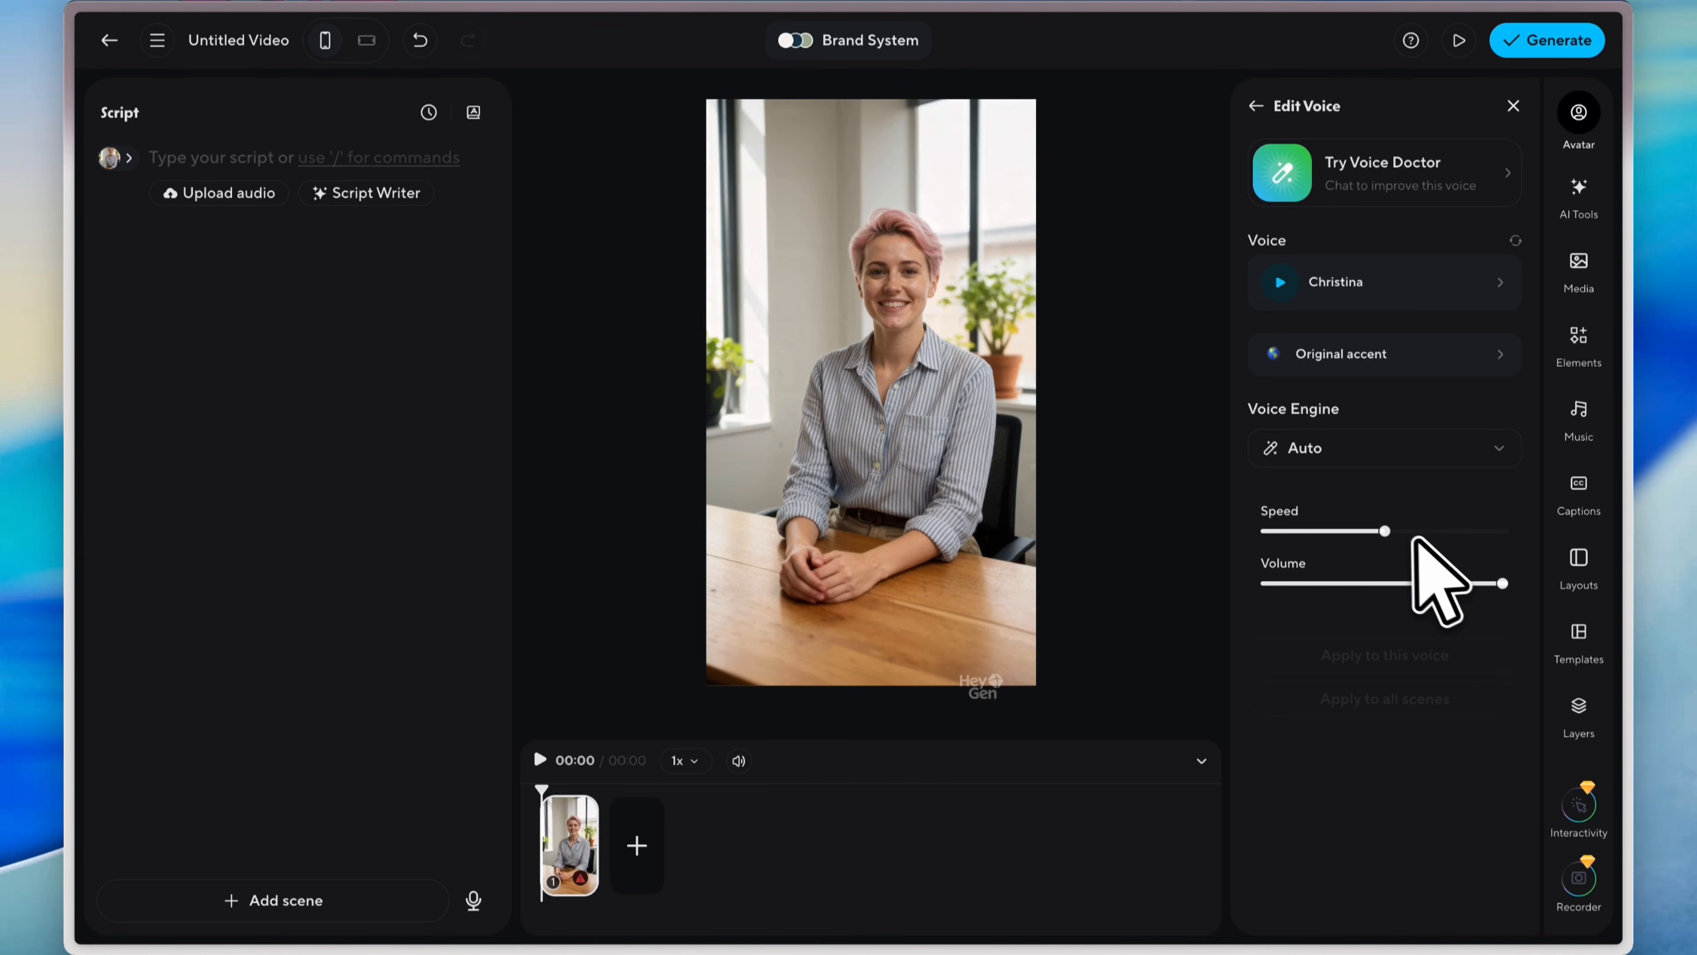
left_click(1430, 458)
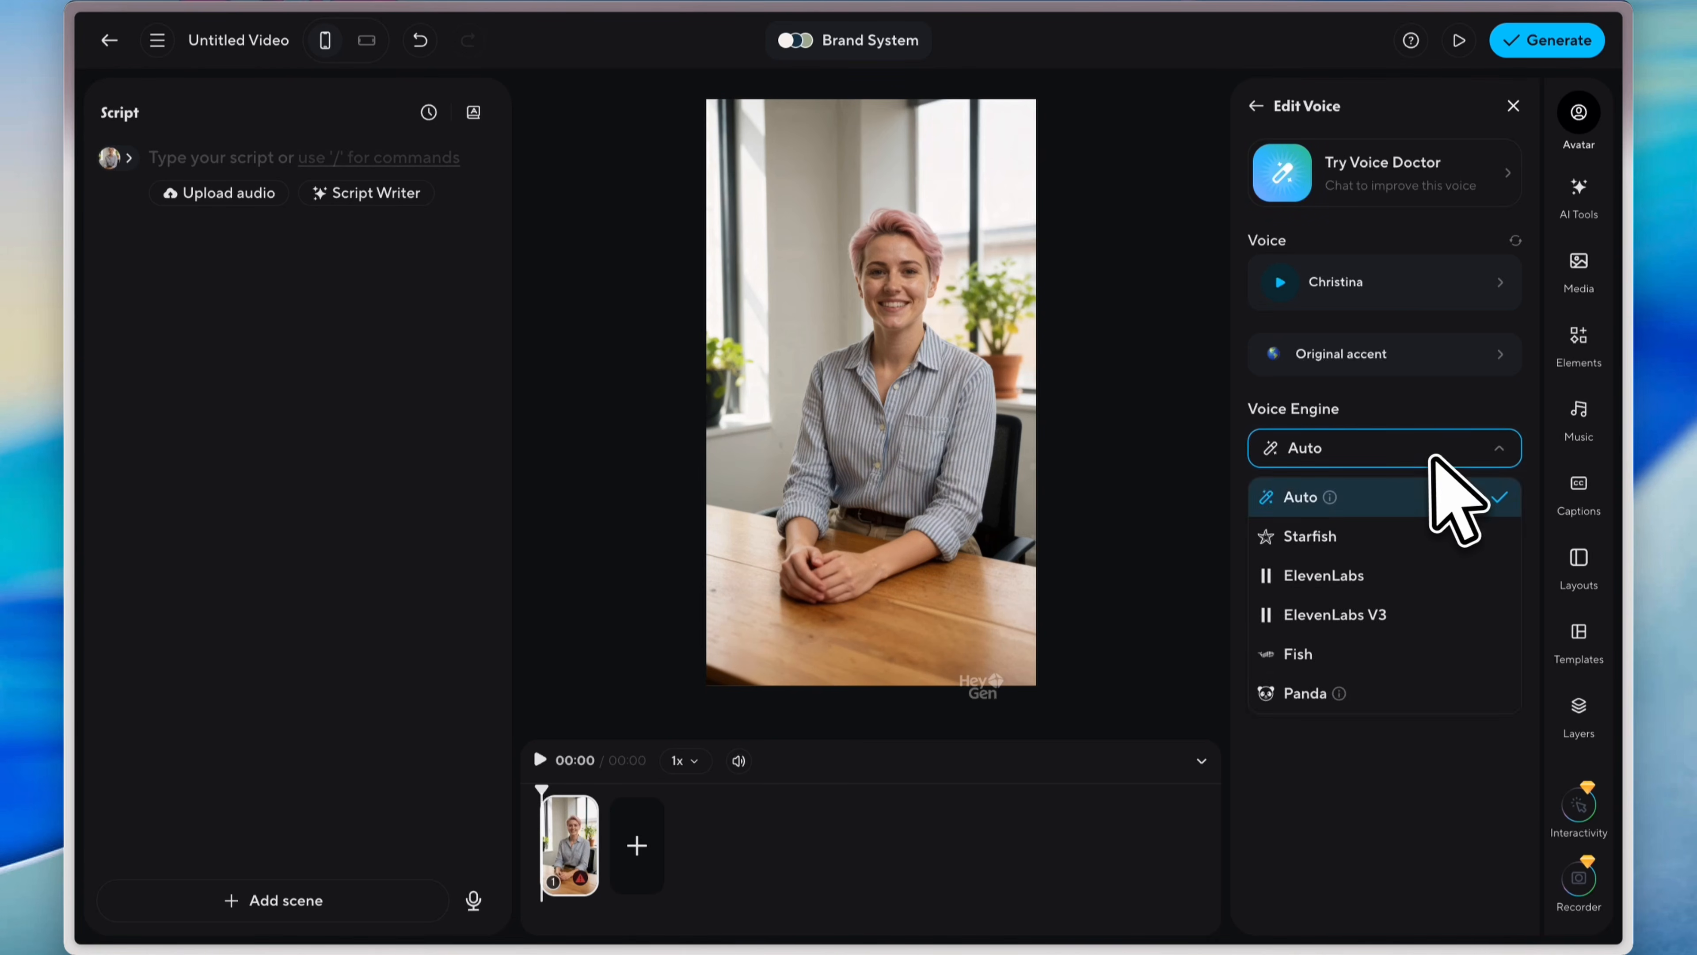
left_click(1391, 445)
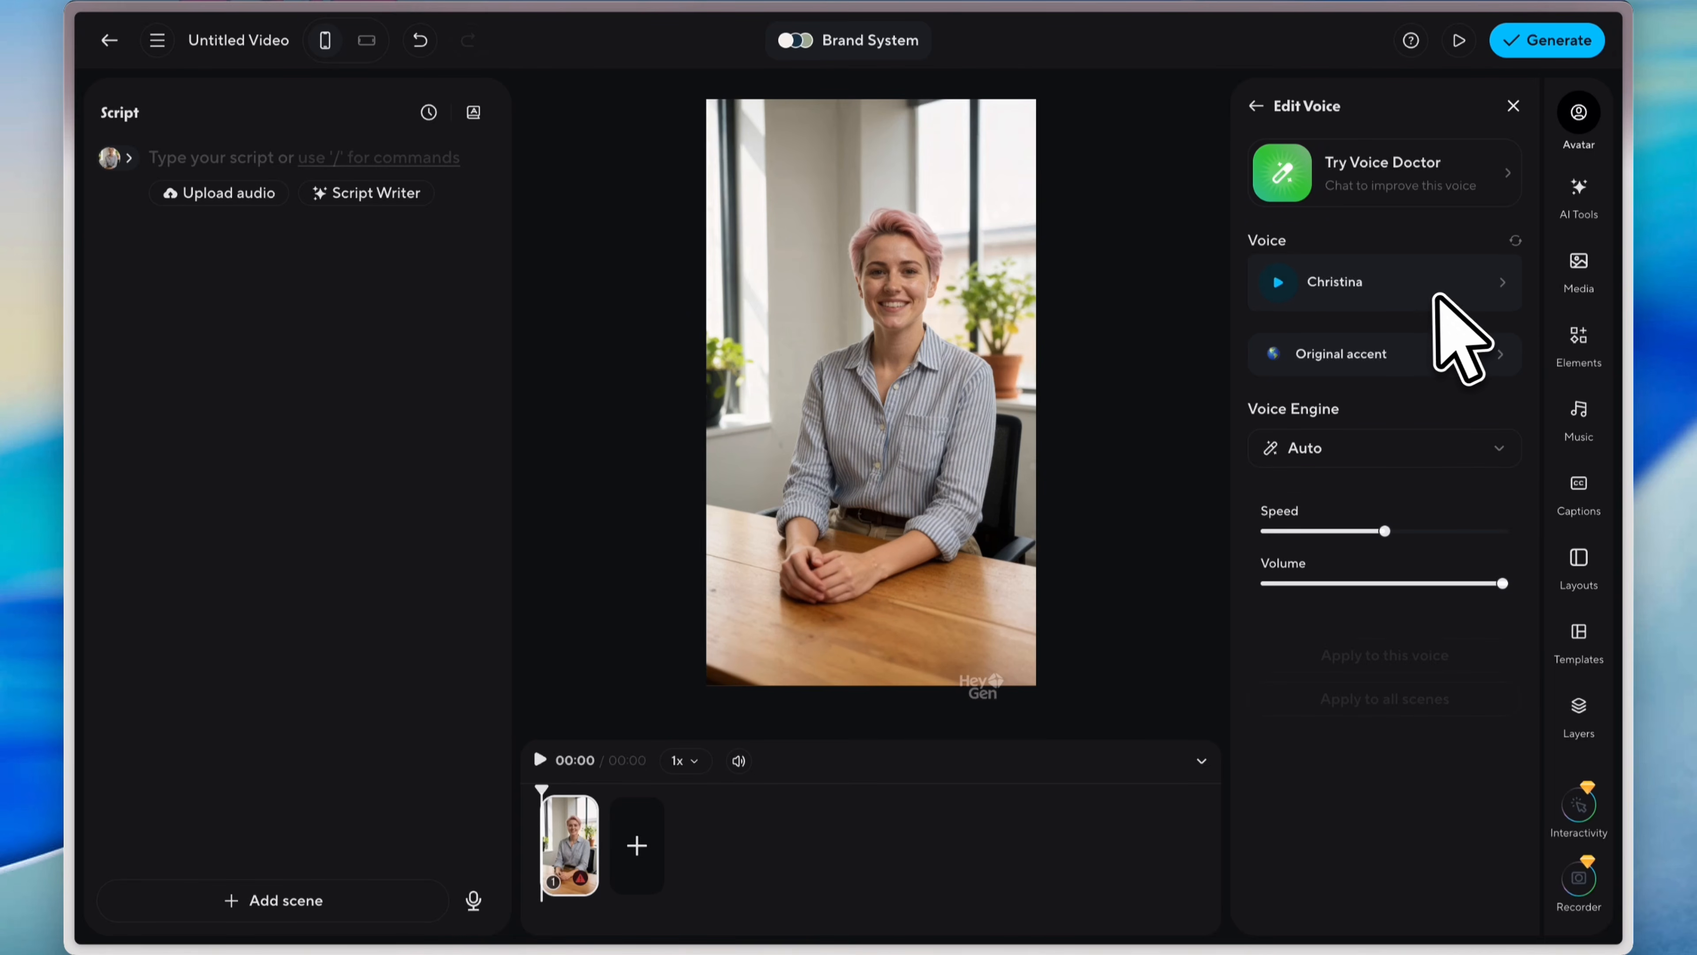
left_click(1405, 294)
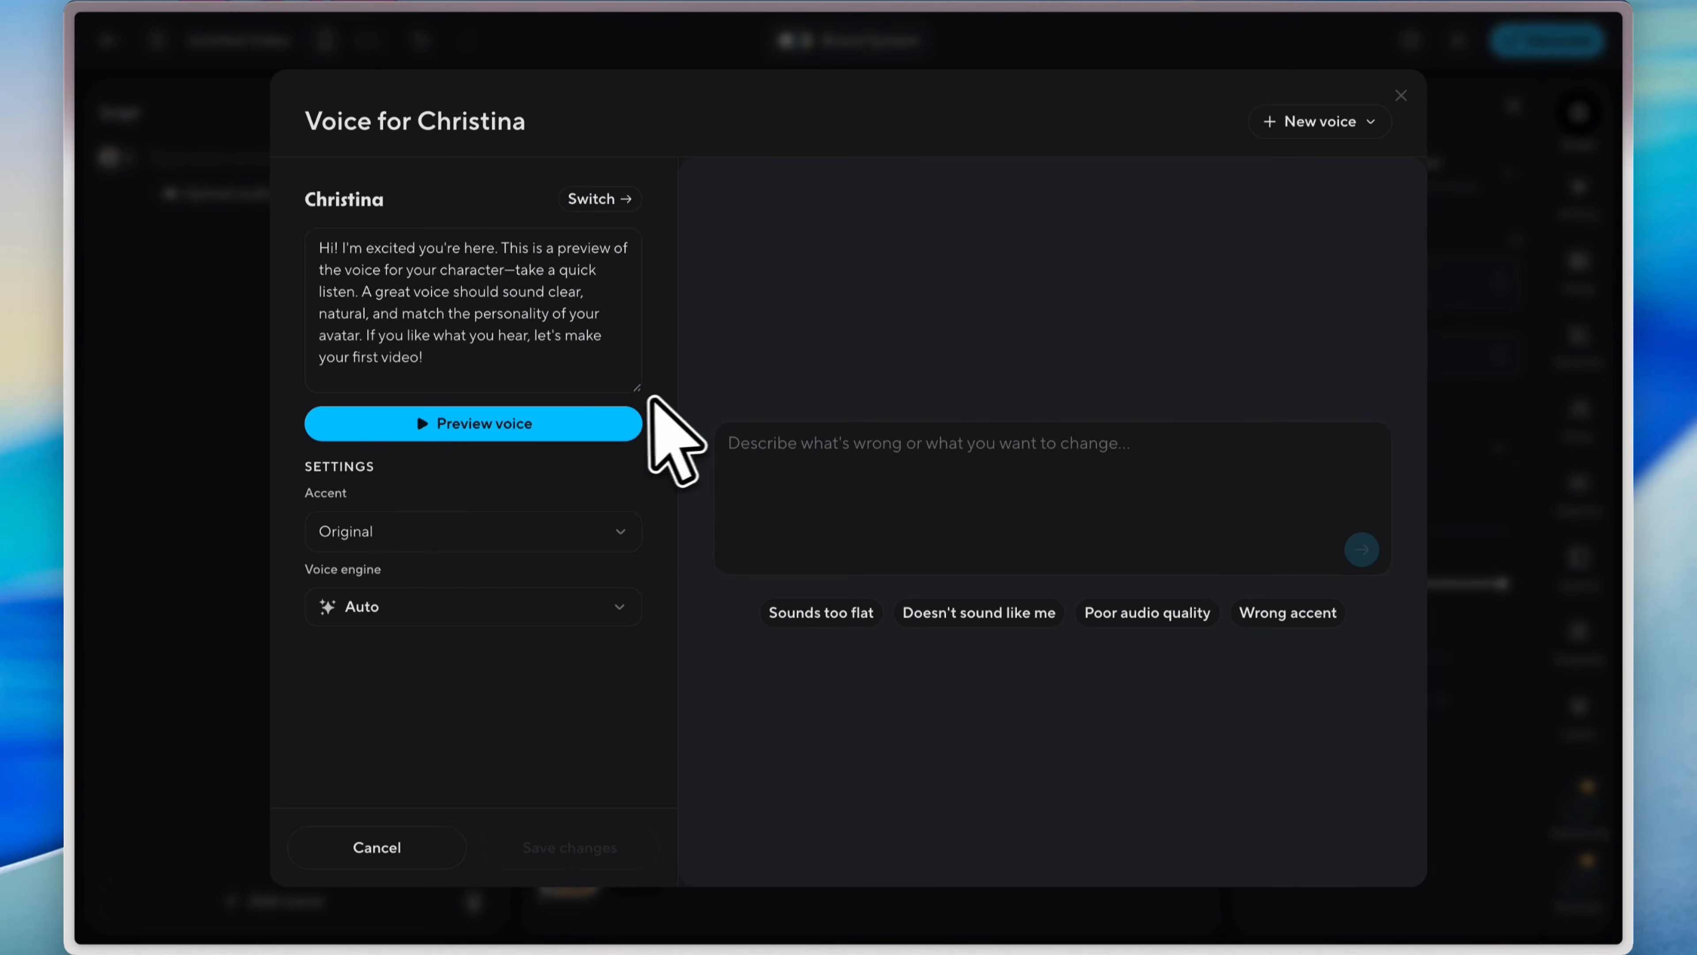
left_click(1400, 96)
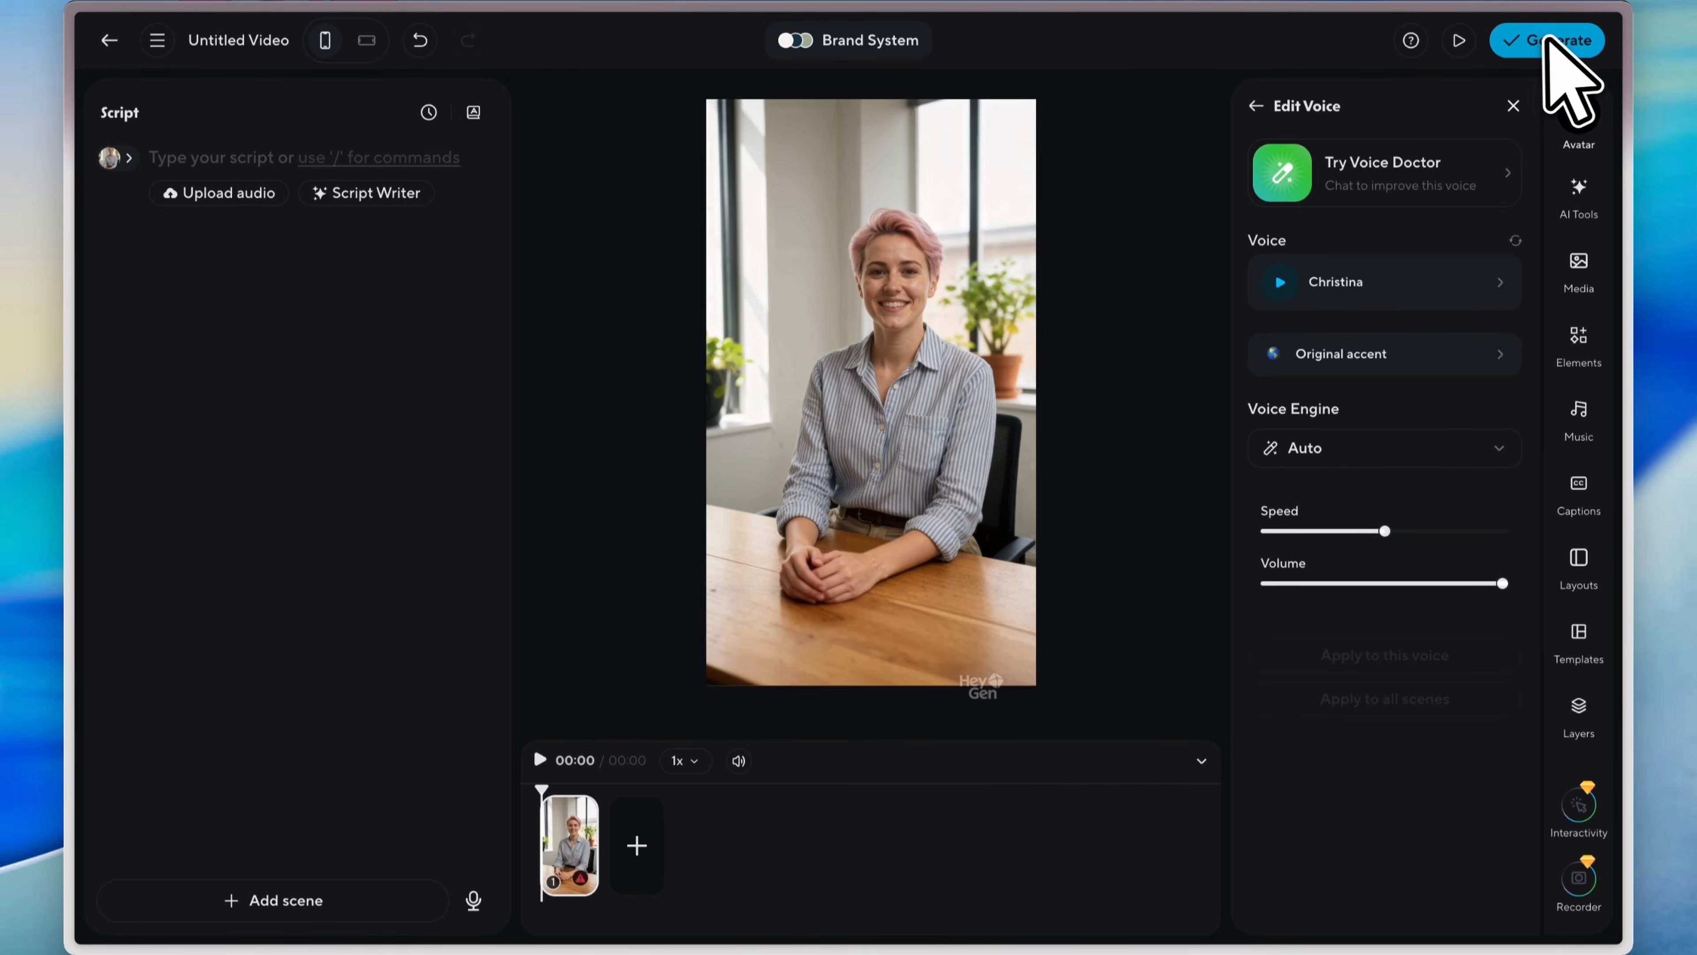
Generate the video with the title "test" and dismiss the recommendation survey.
left_click(1542, 40)
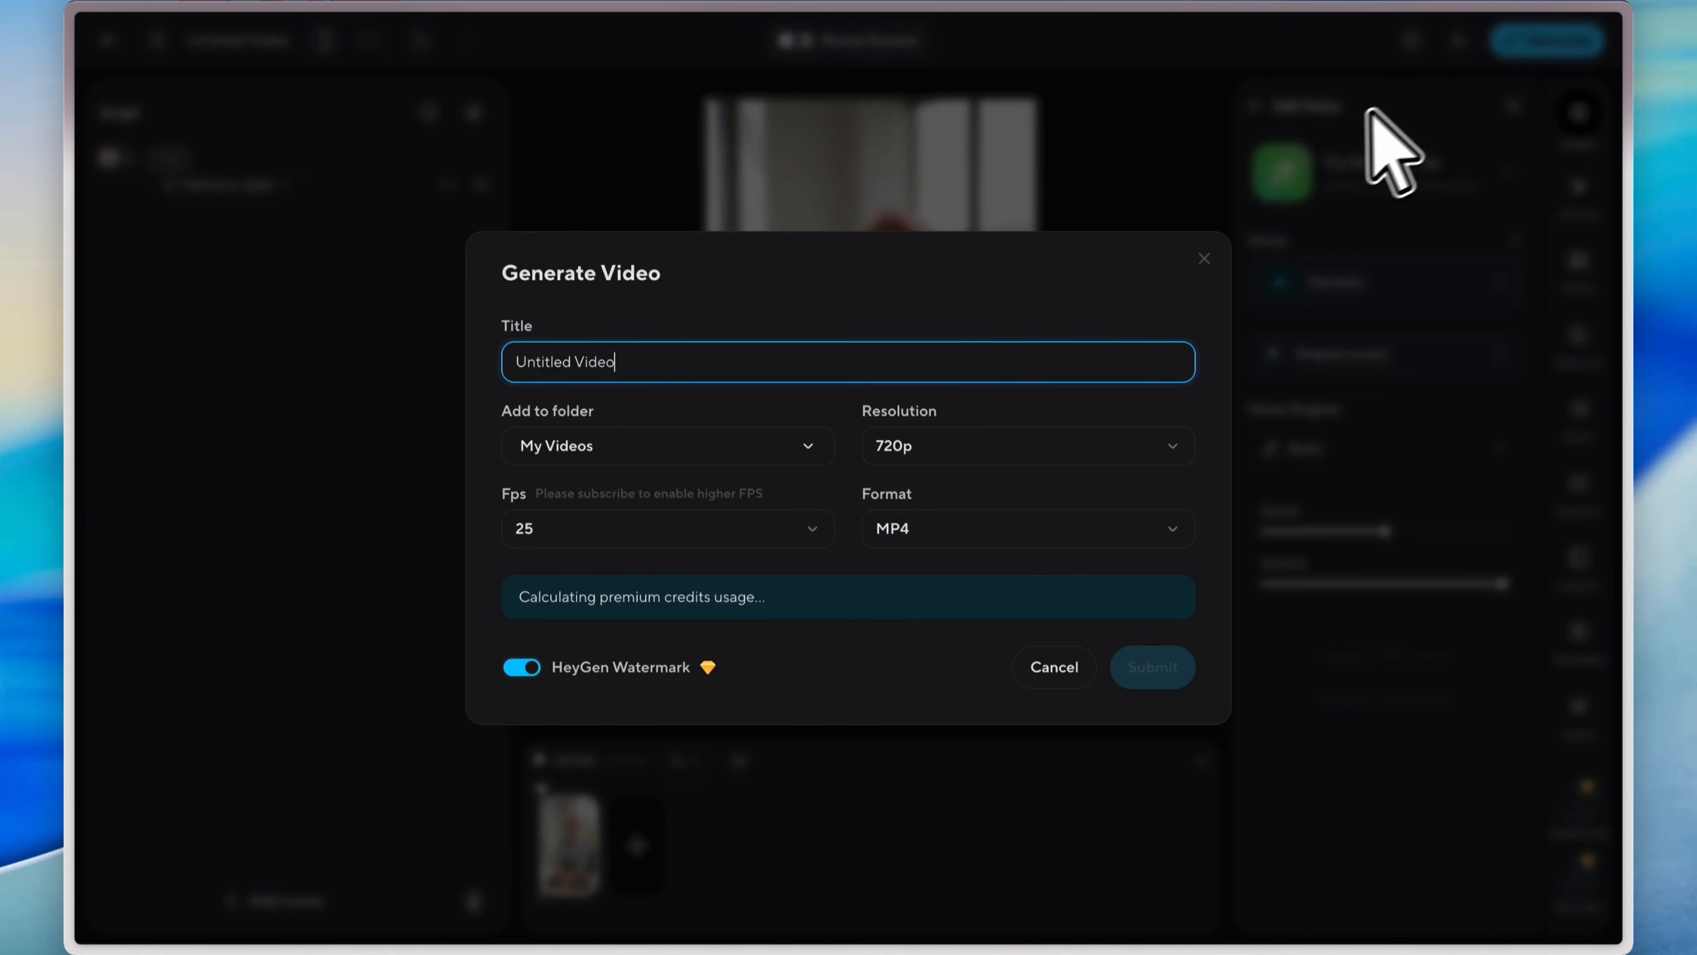
triple_click(960, 378)
type("test")
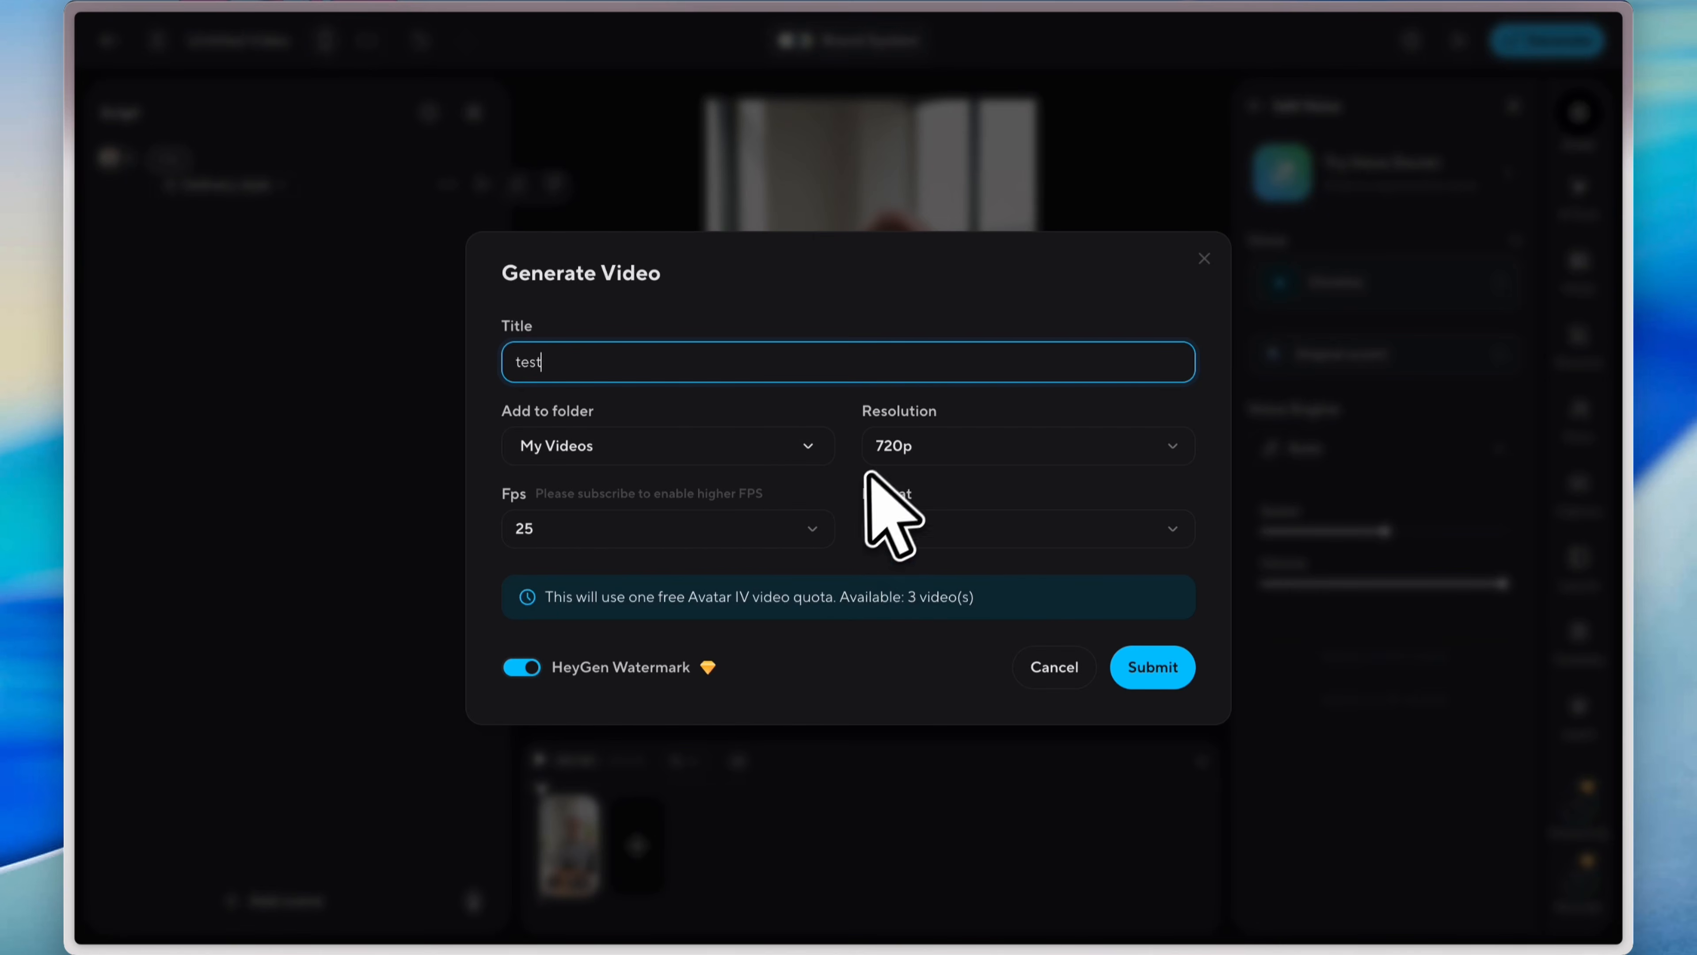
left_click(1150, 669)
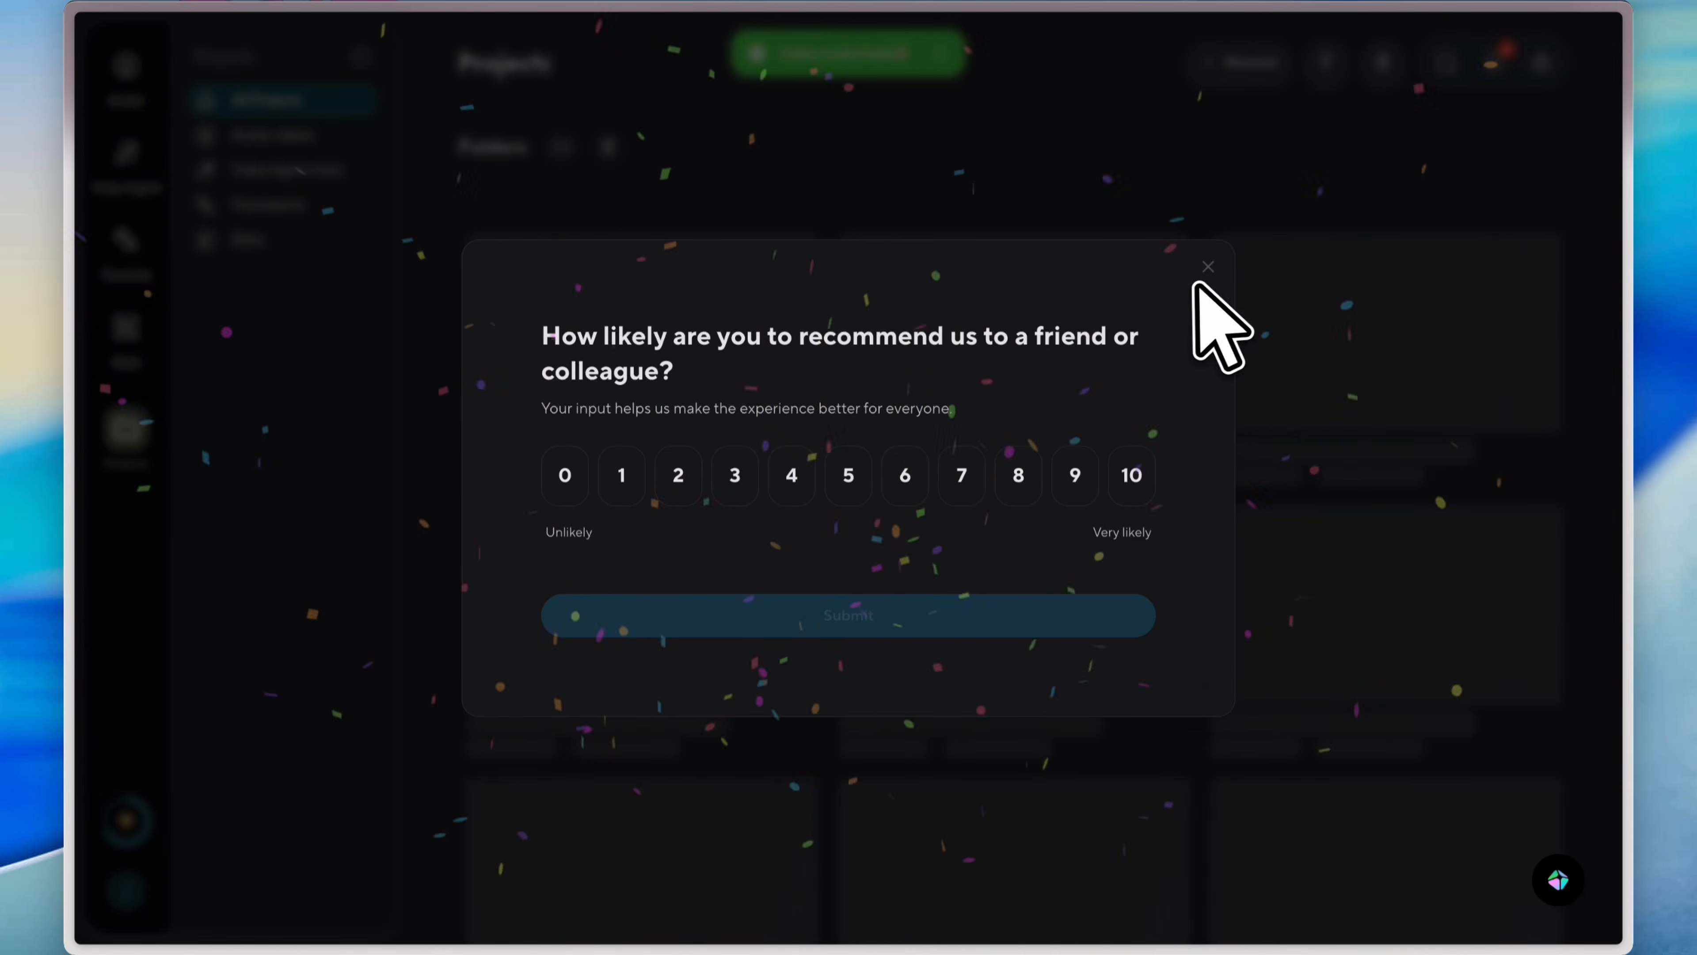
left_click(1208, 267)
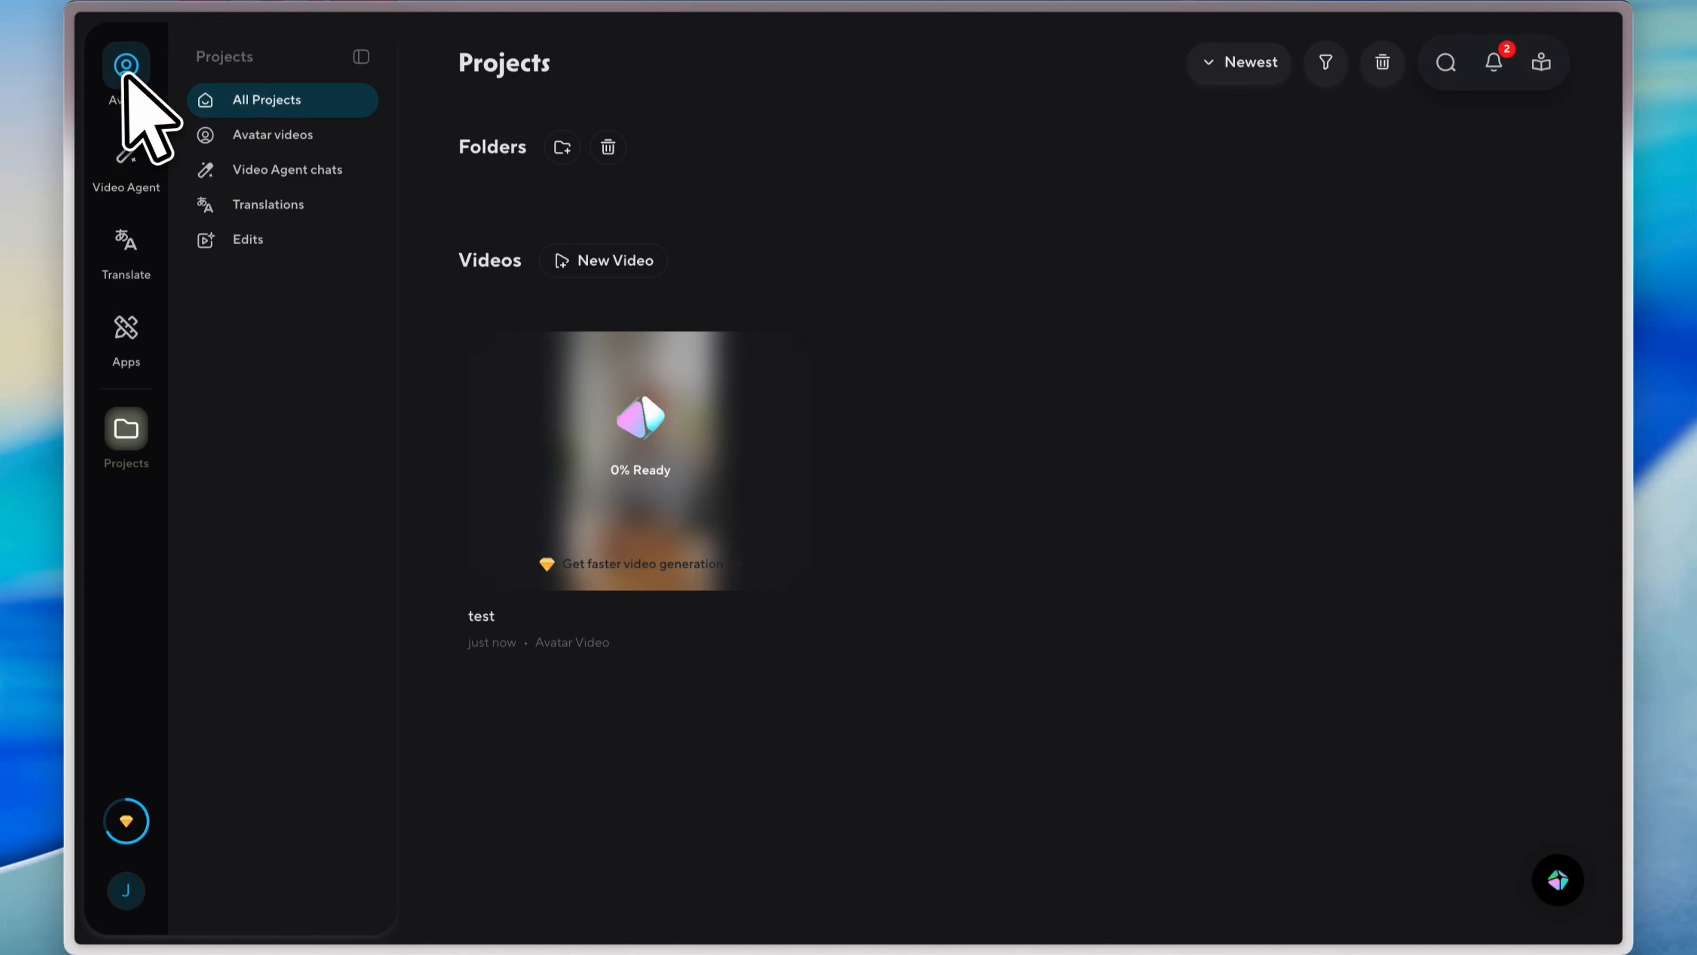
Create a new avatar by cloning a real person from the vecteezy_serious-fac...n-man_22347513.jpg photo in Downloads.
left_click(125, 71)
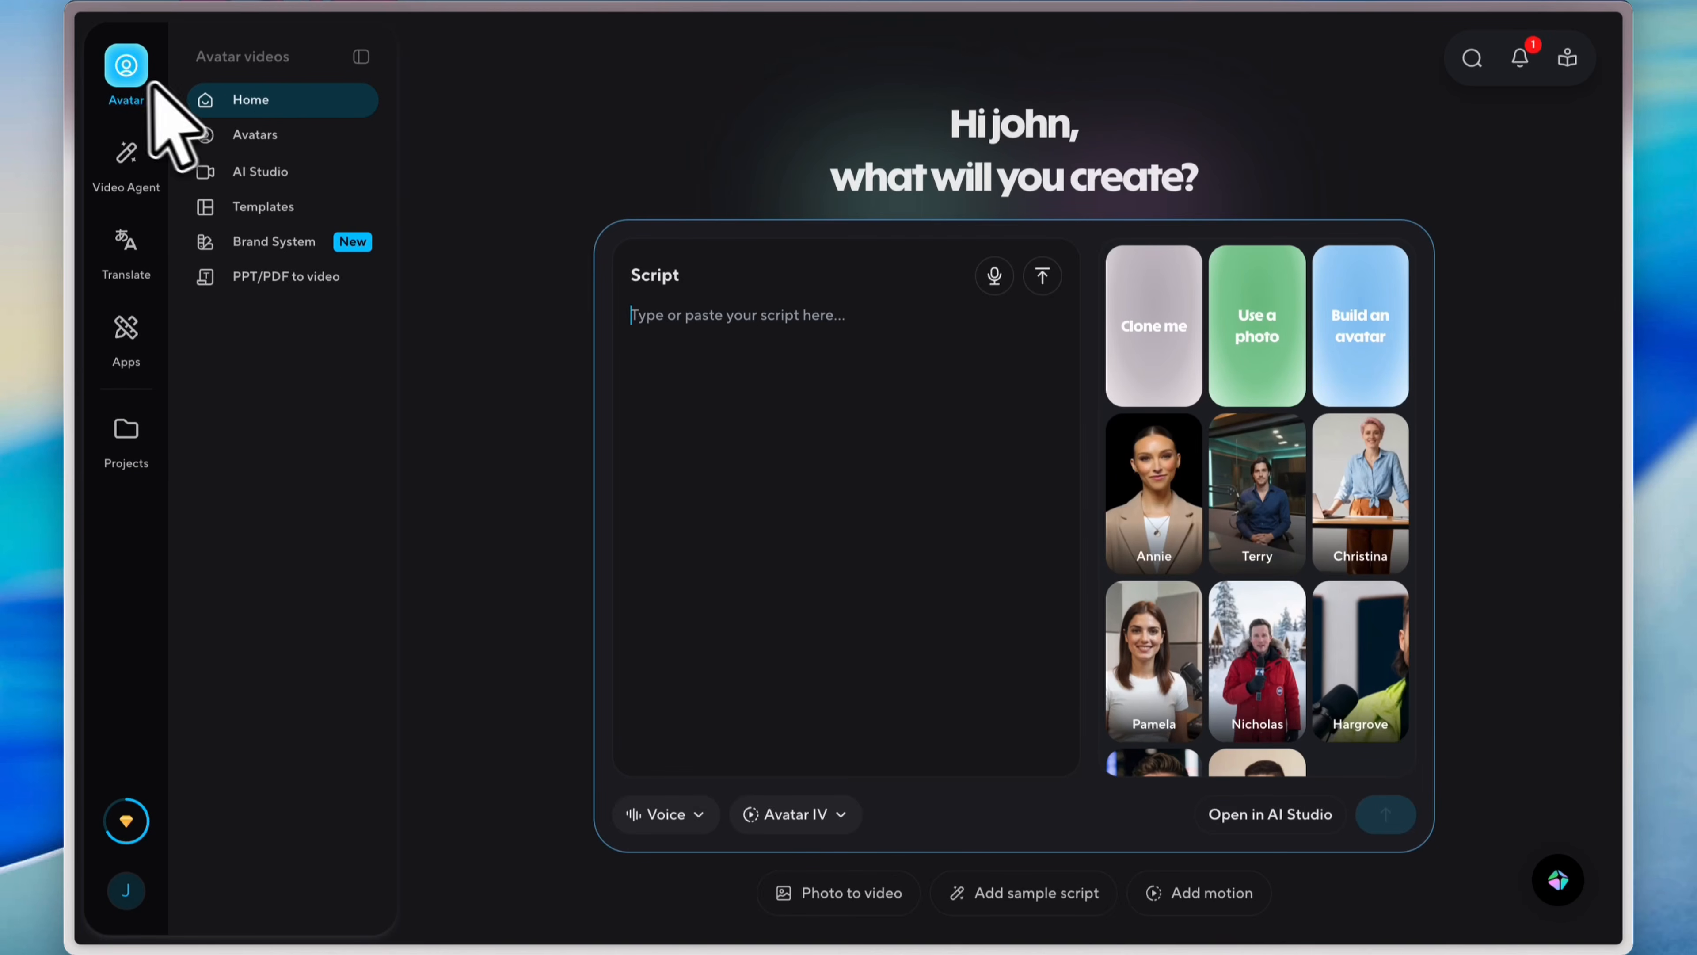
left_click(275, 137)
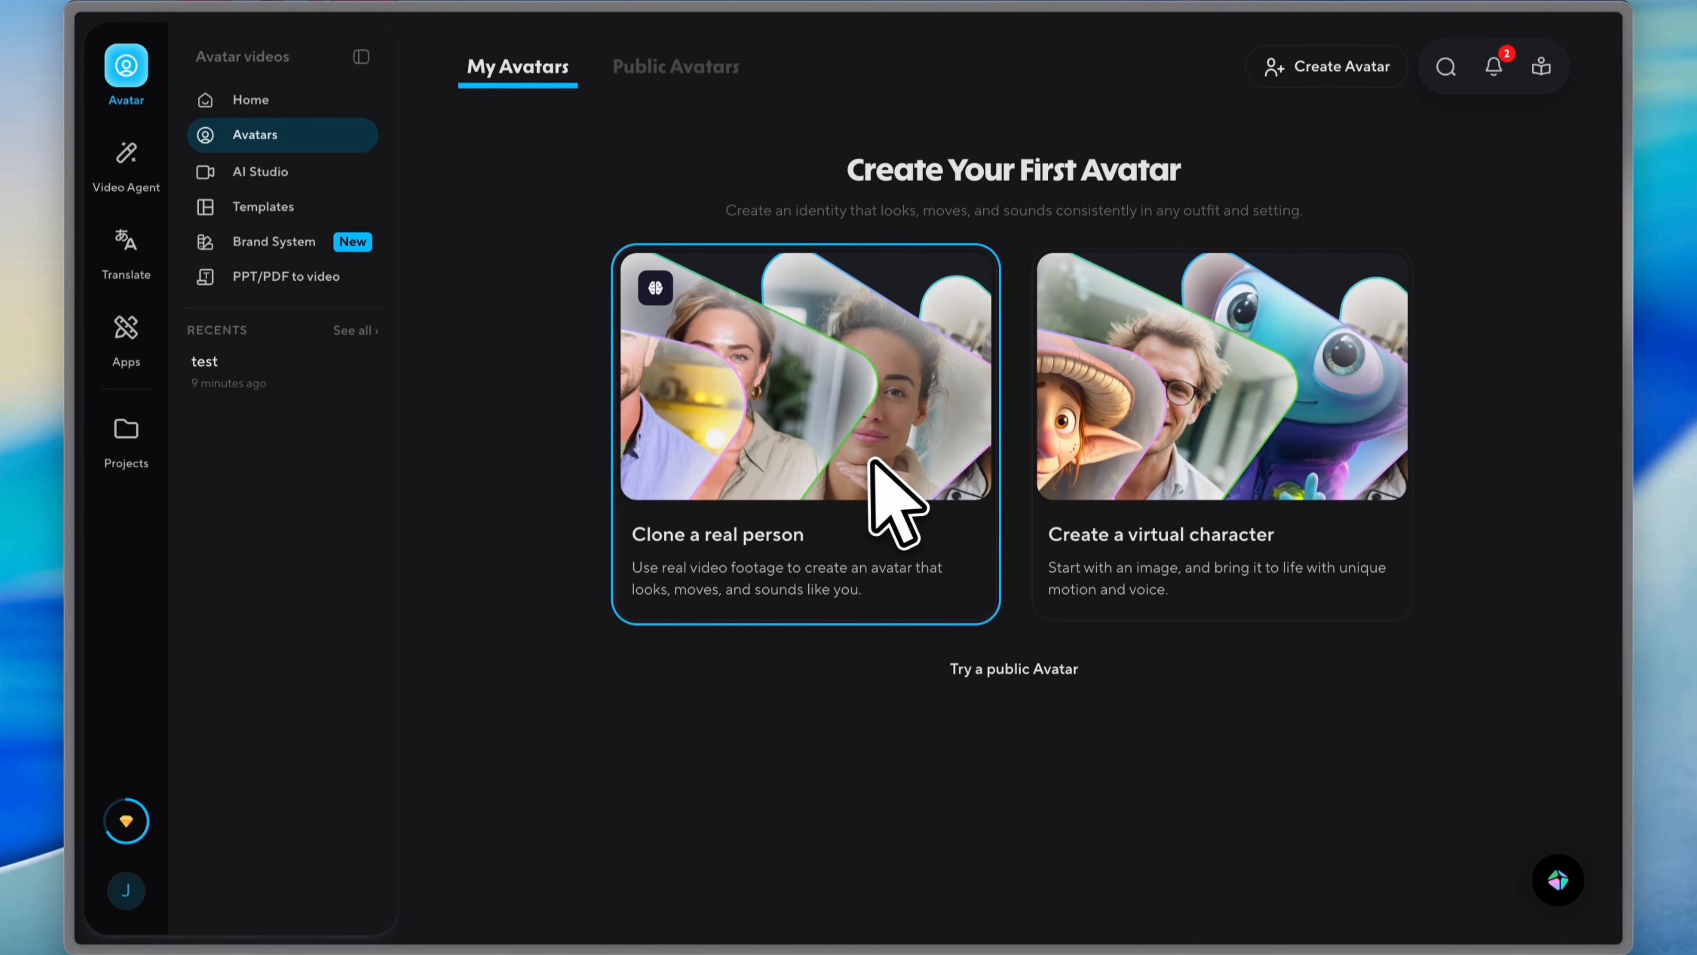
left_click(897, 504)
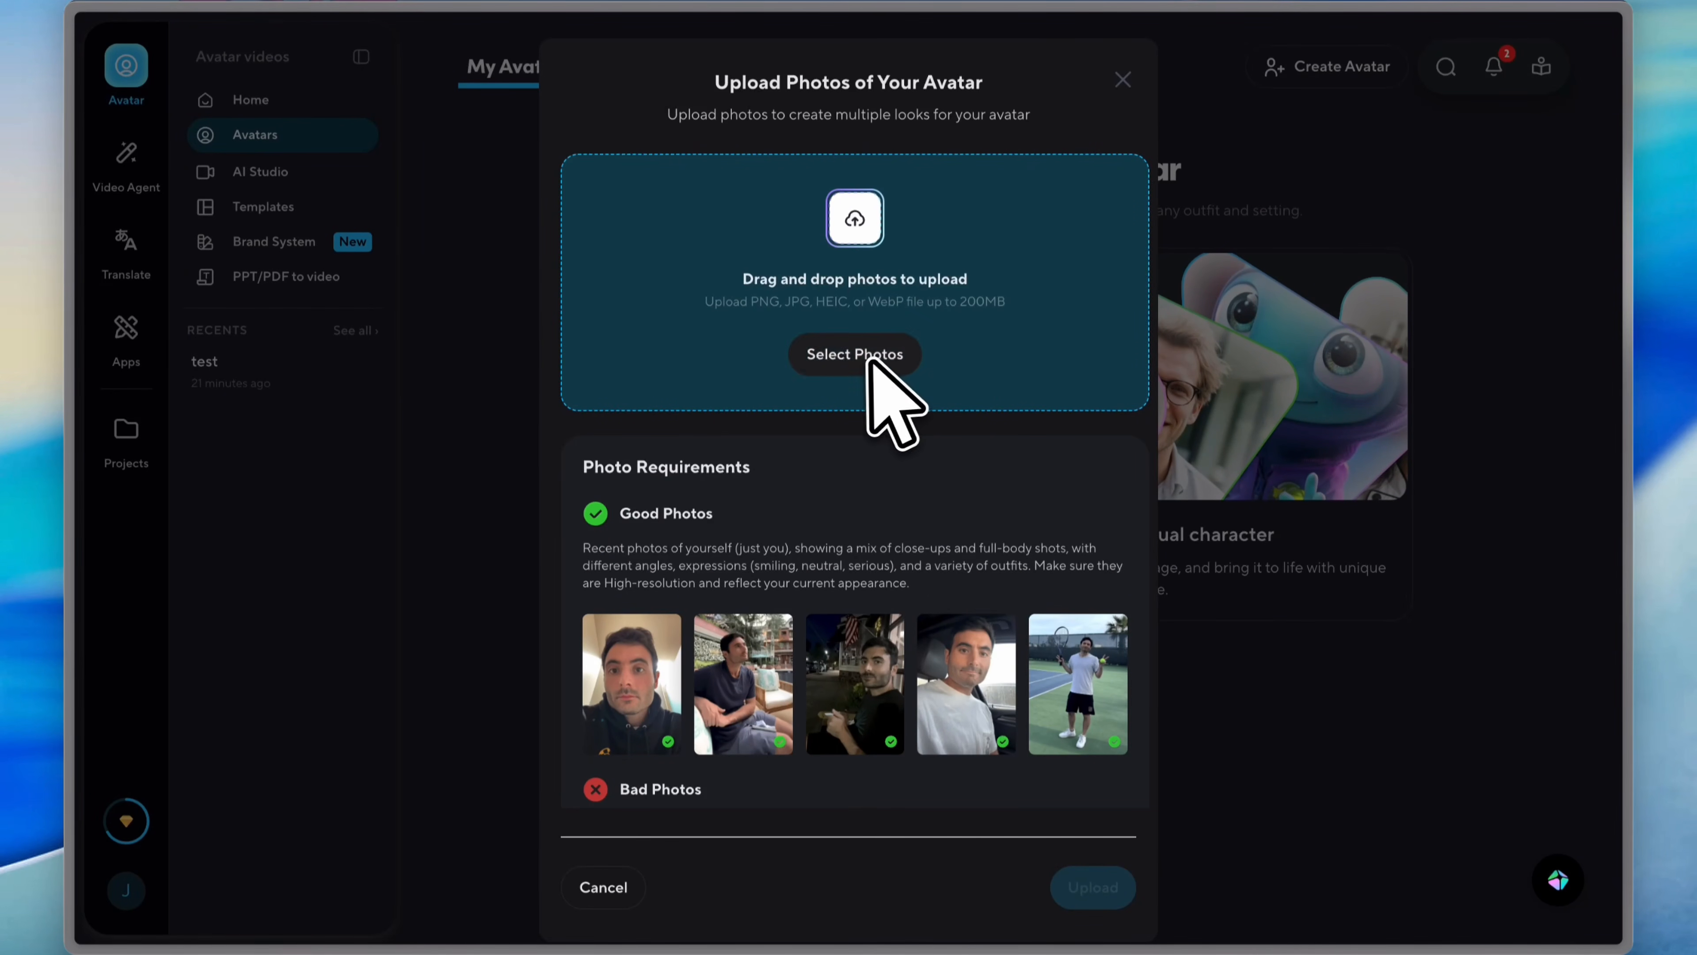
left_click(844, 358)
left_click(710, 445)
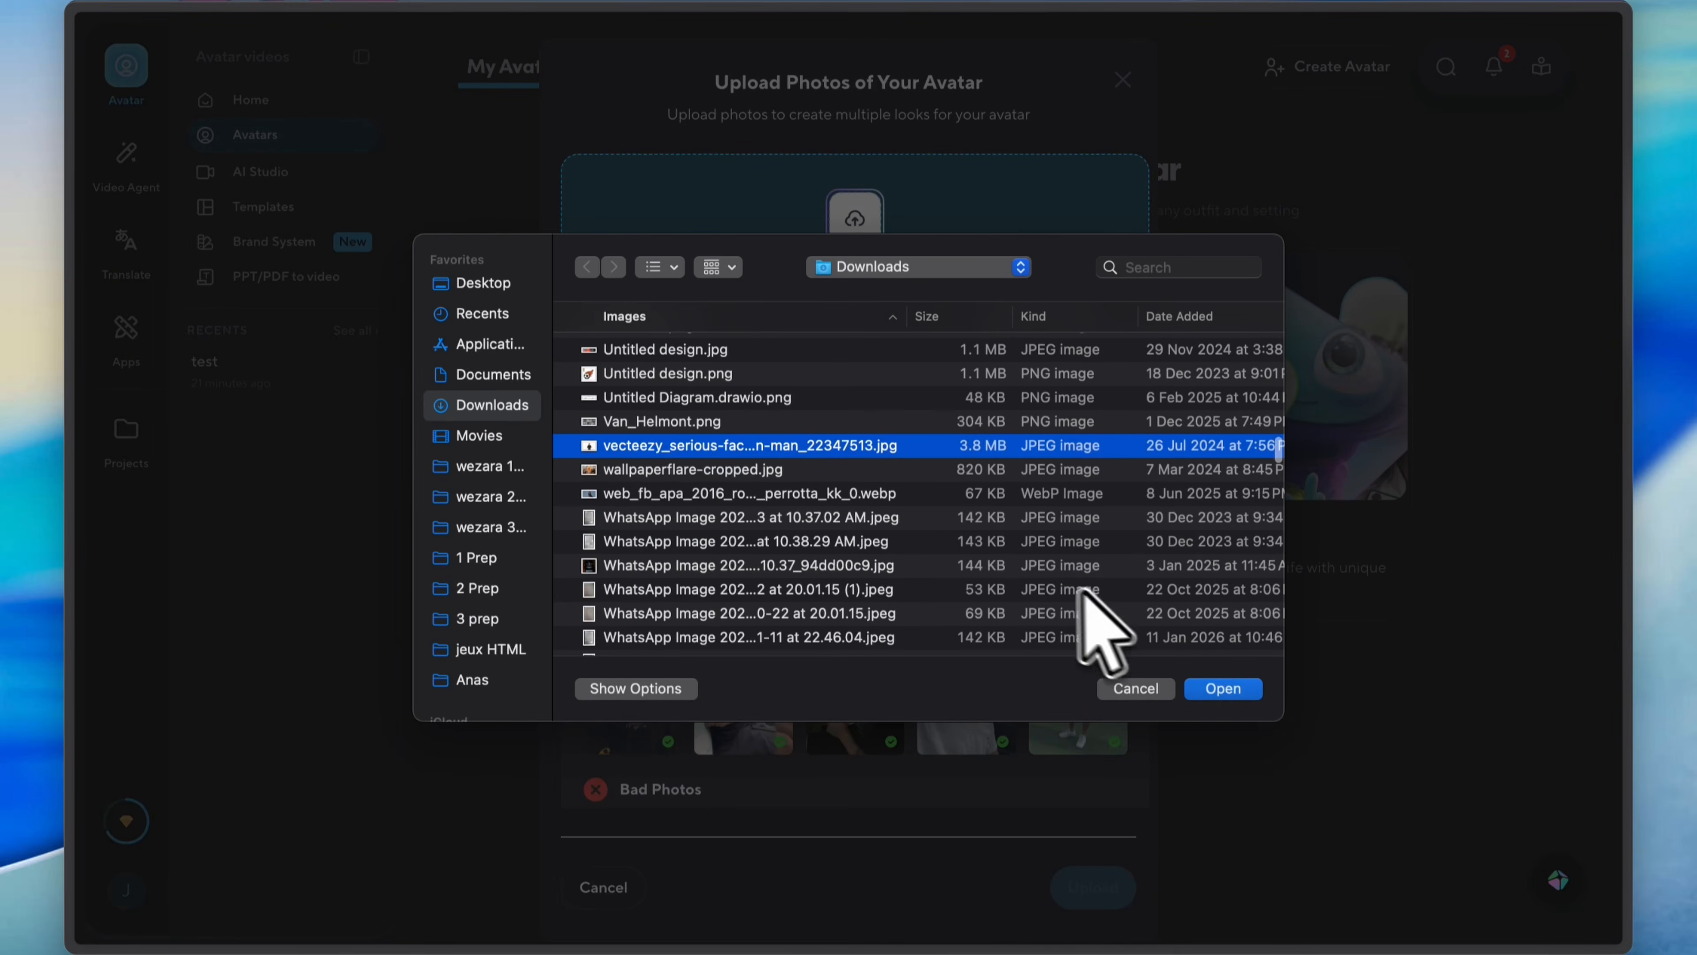
left_click(1223, 684)
left_click(1099, 896)
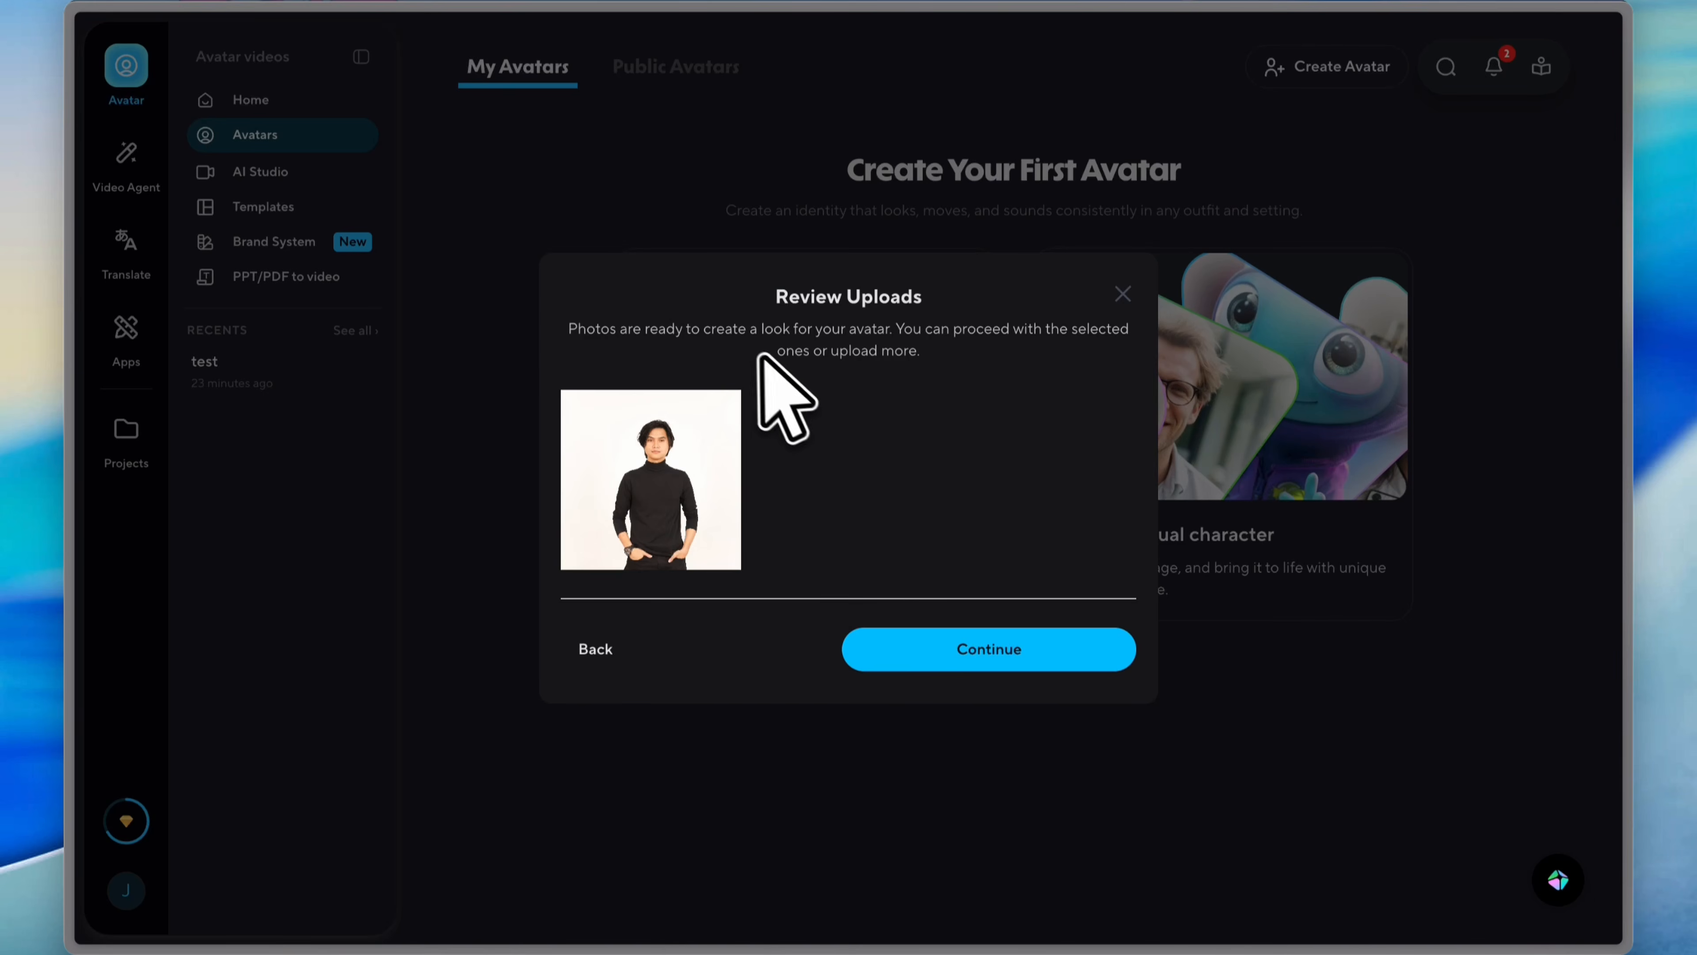
left_click(955, 652)
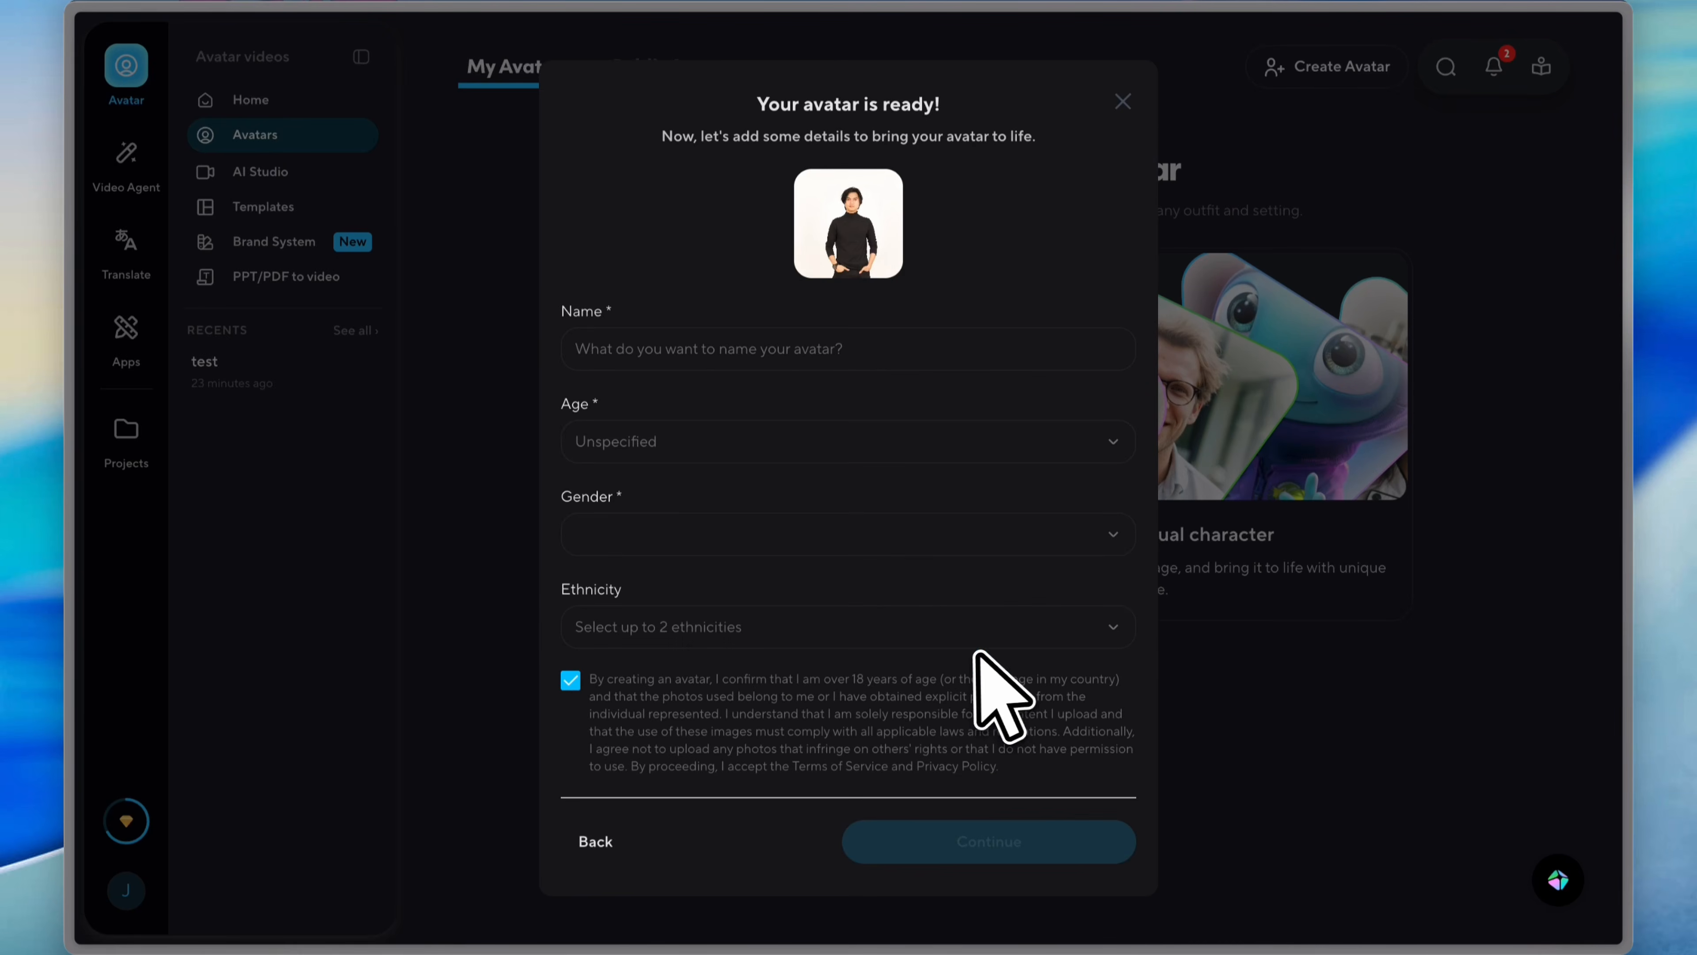
Enter the avatar's name, set age to Early Middle Age, gender to Man and ethnicity to White, and submit the details.
left_click(813, 348)
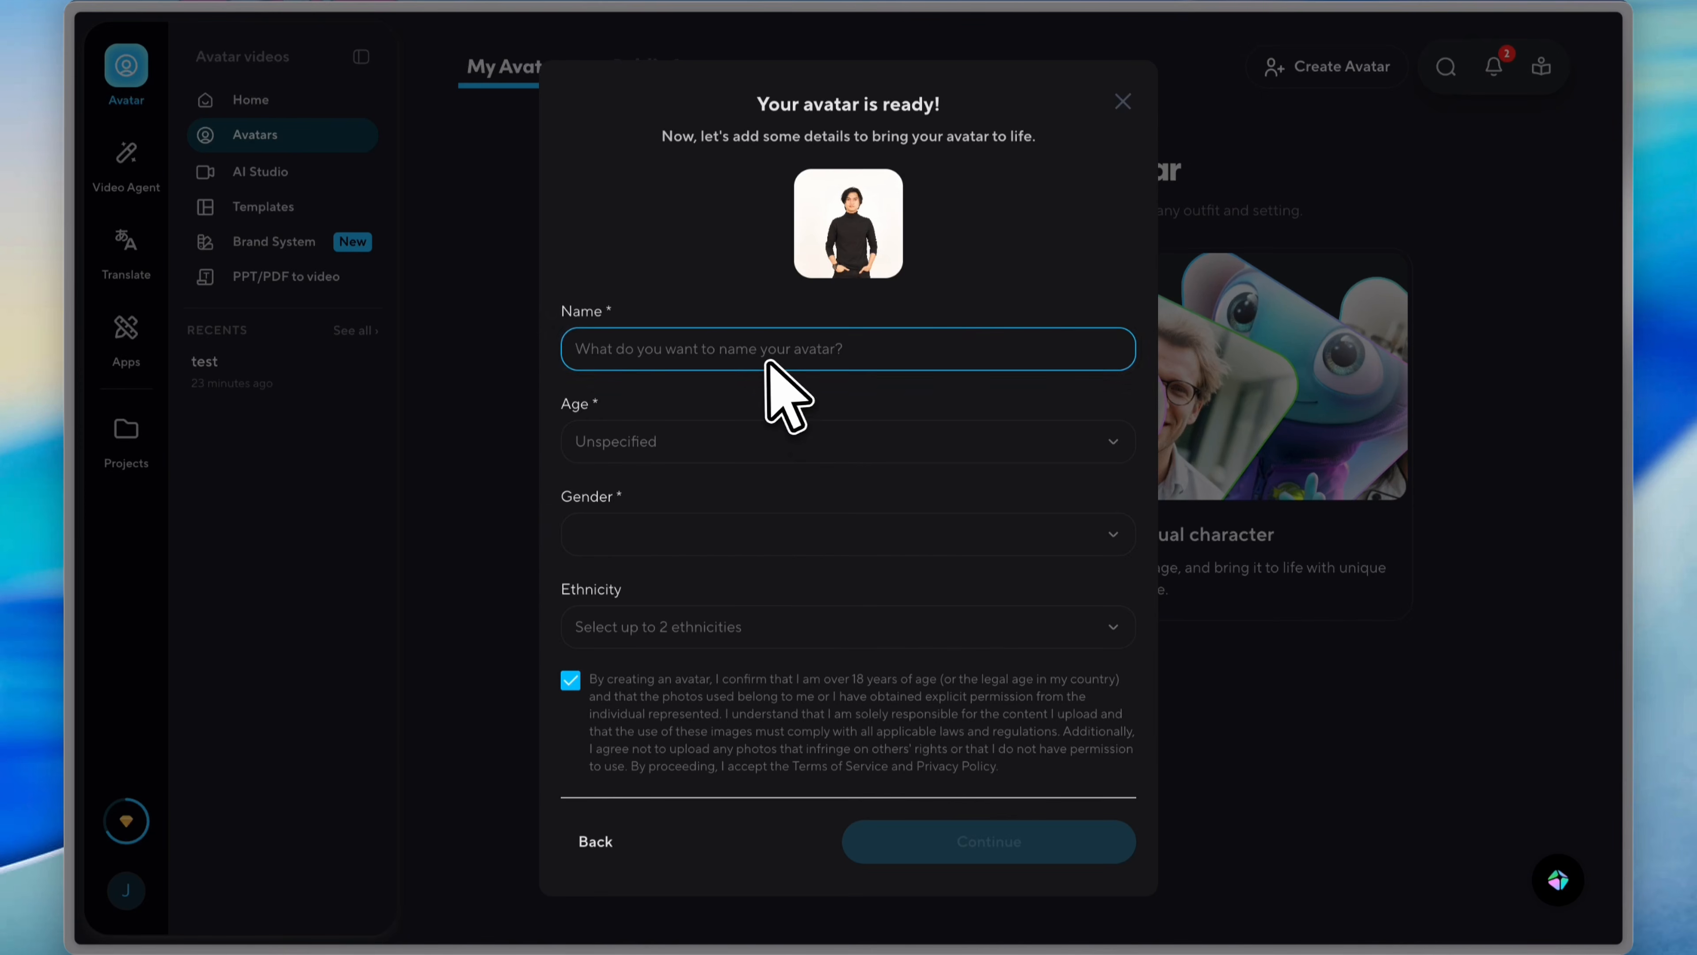
left_click(742, 448)
left_click(712, 507)
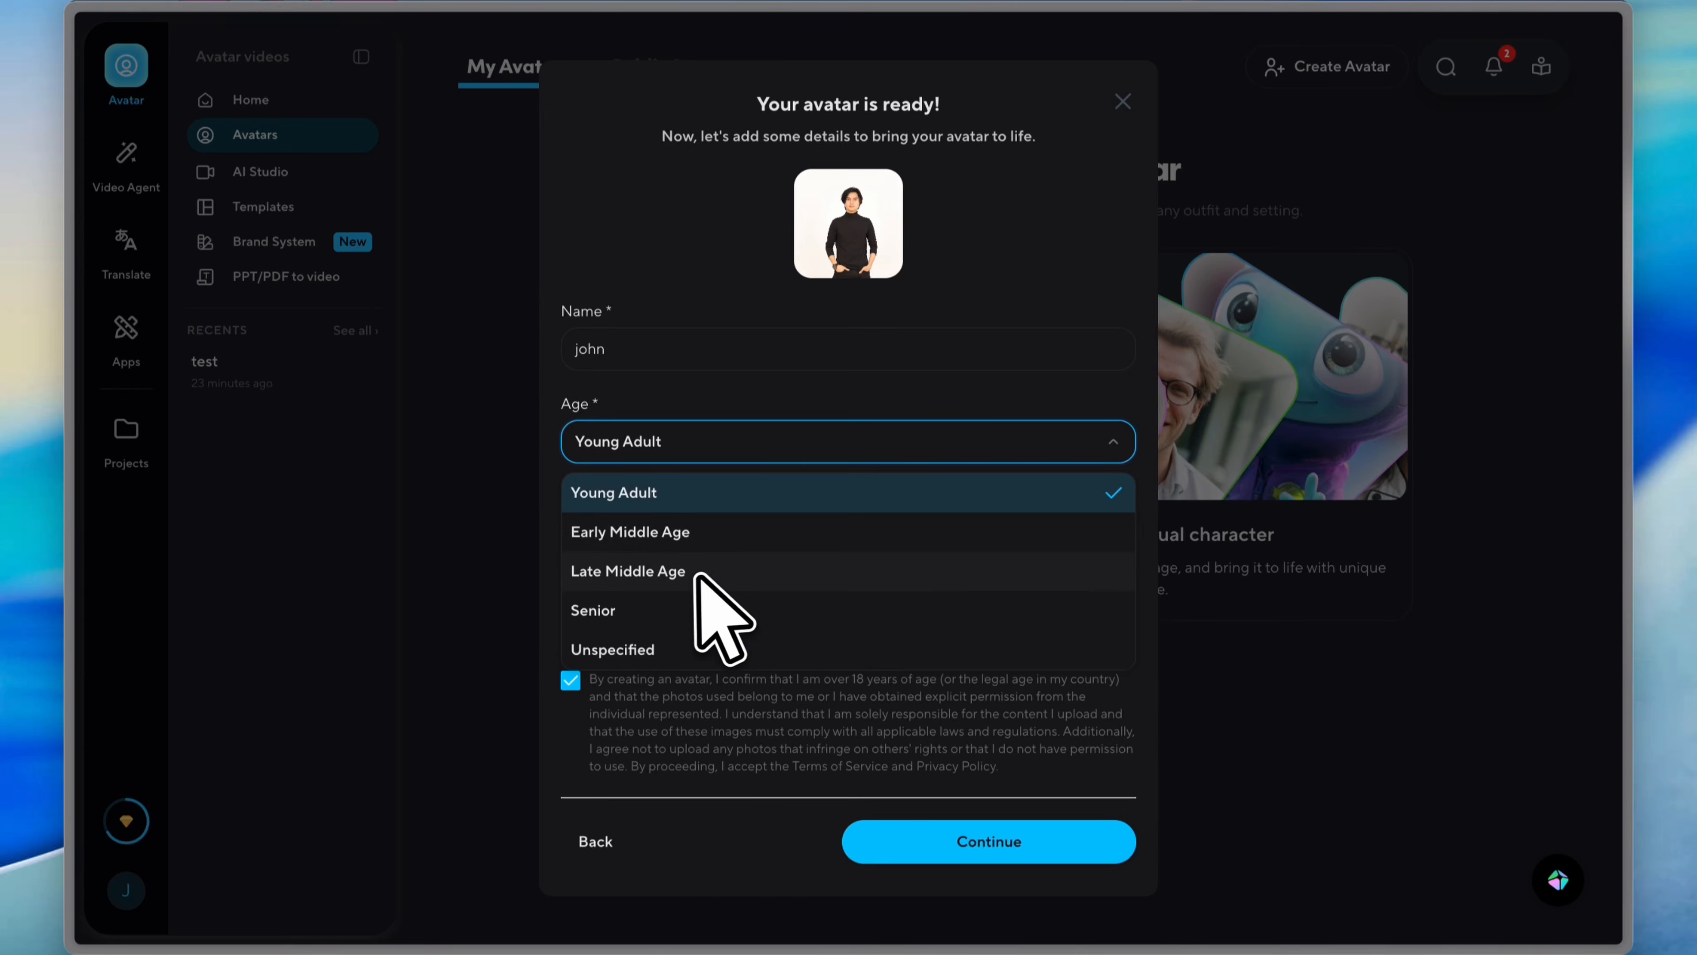
left_click(705, 534)
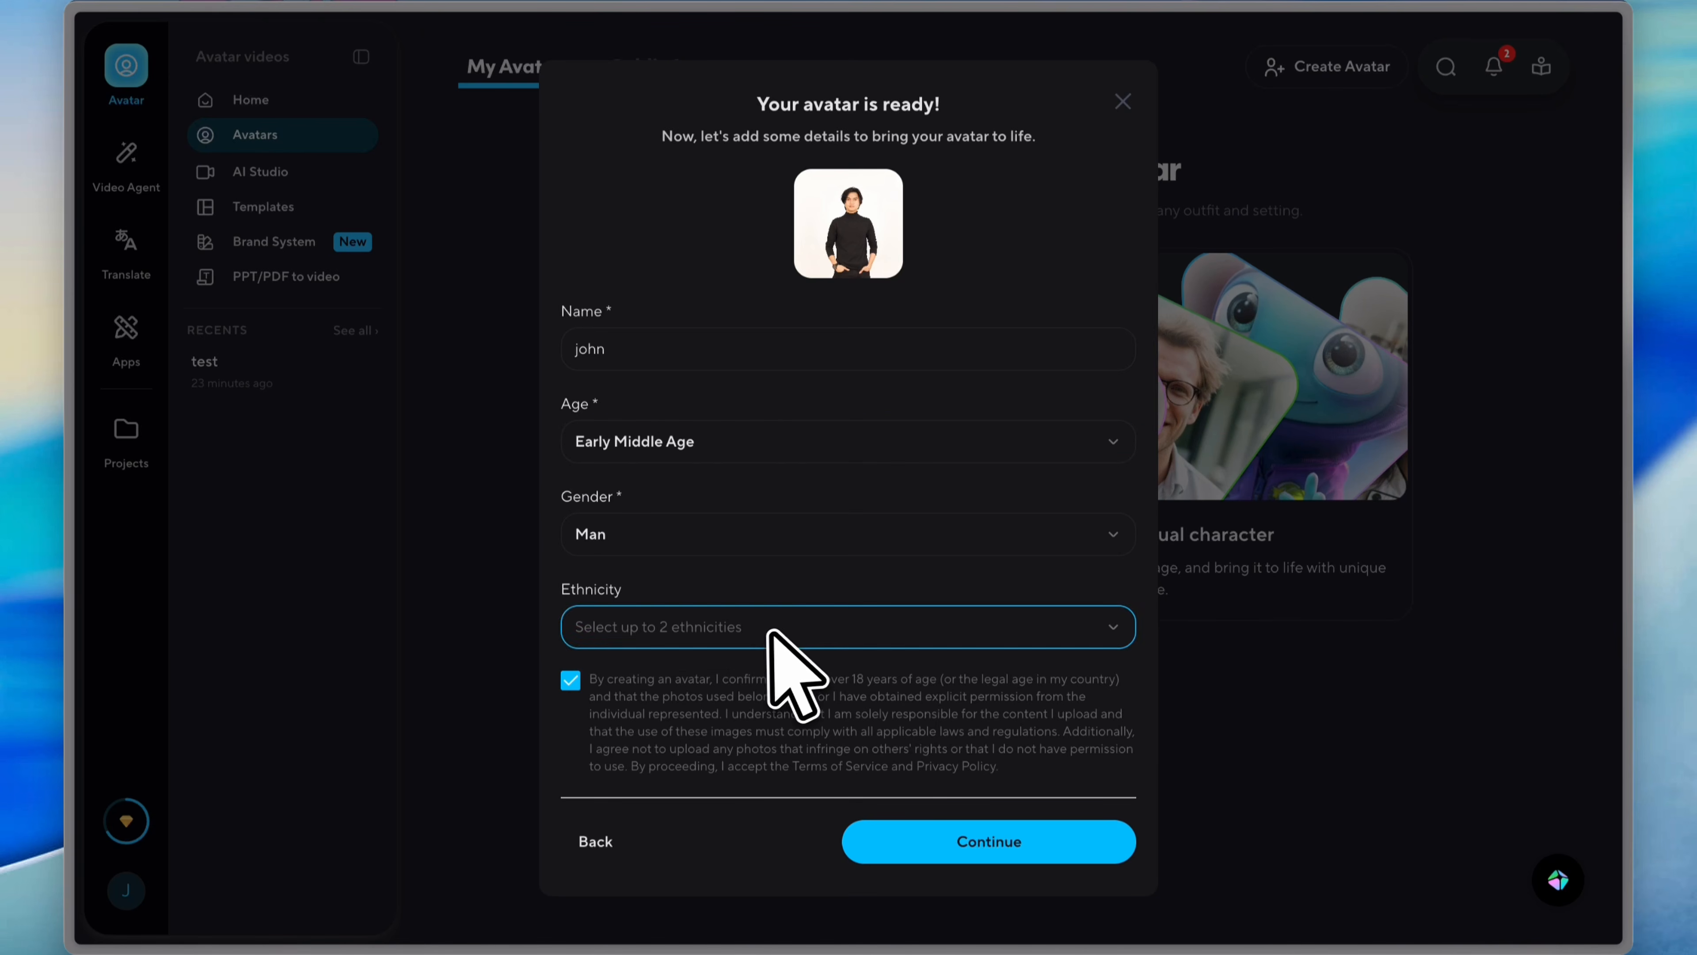
left_click(895, 627)
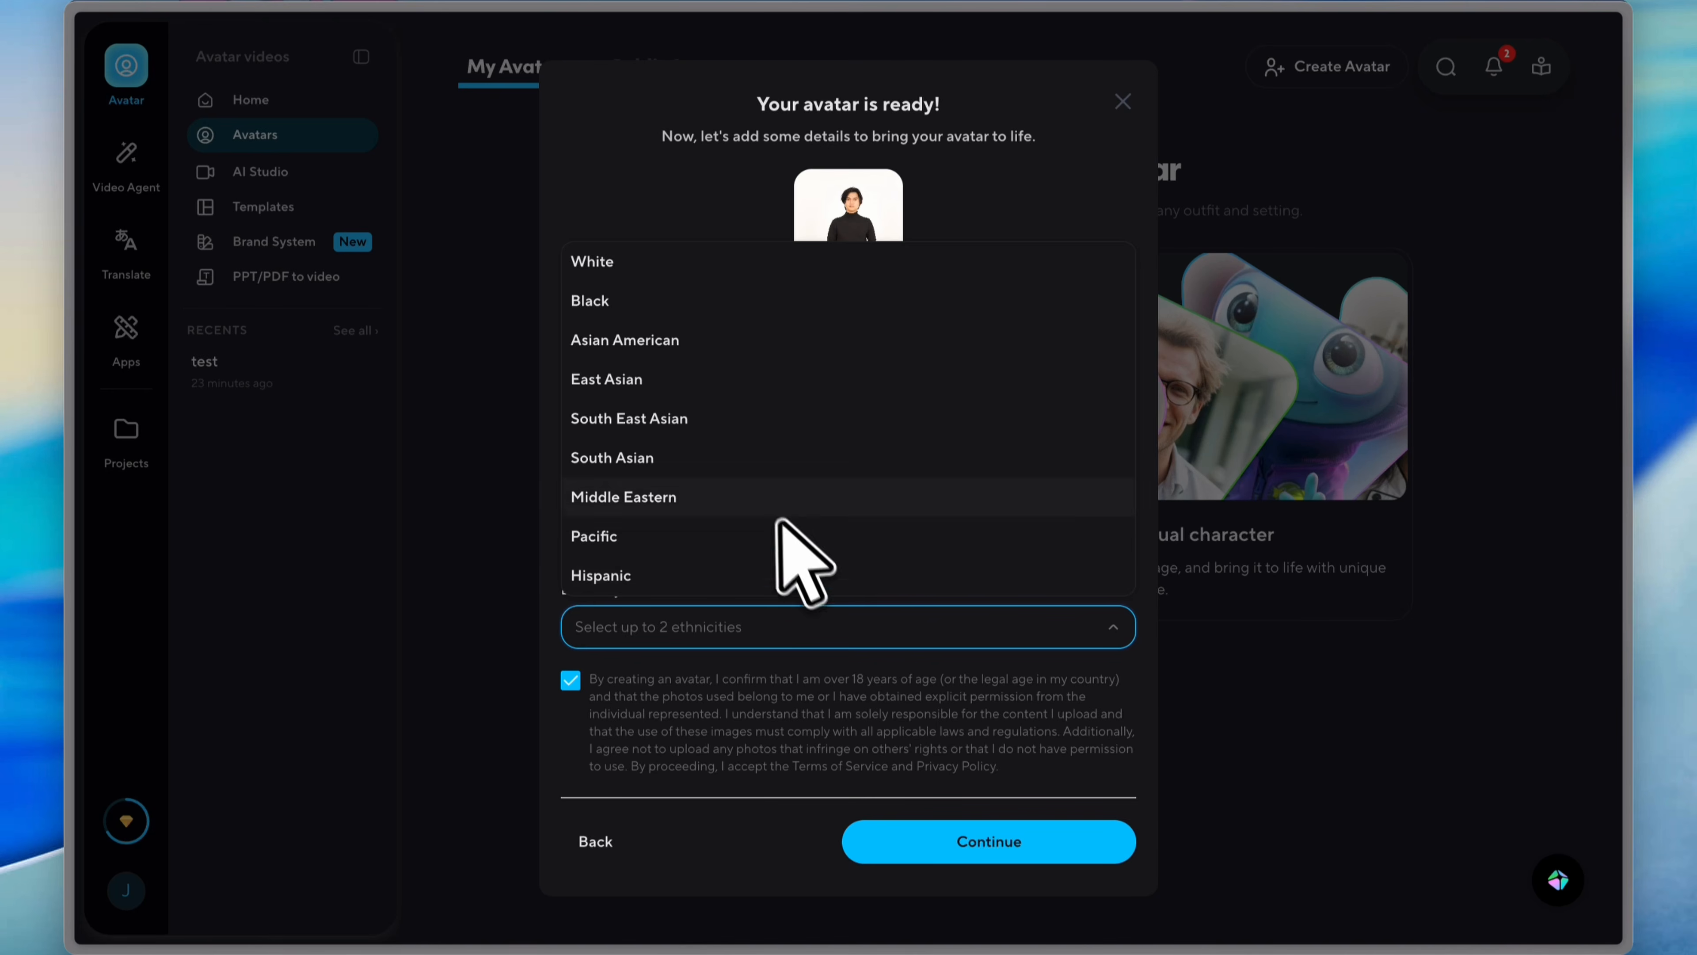
left_click(728, 261)
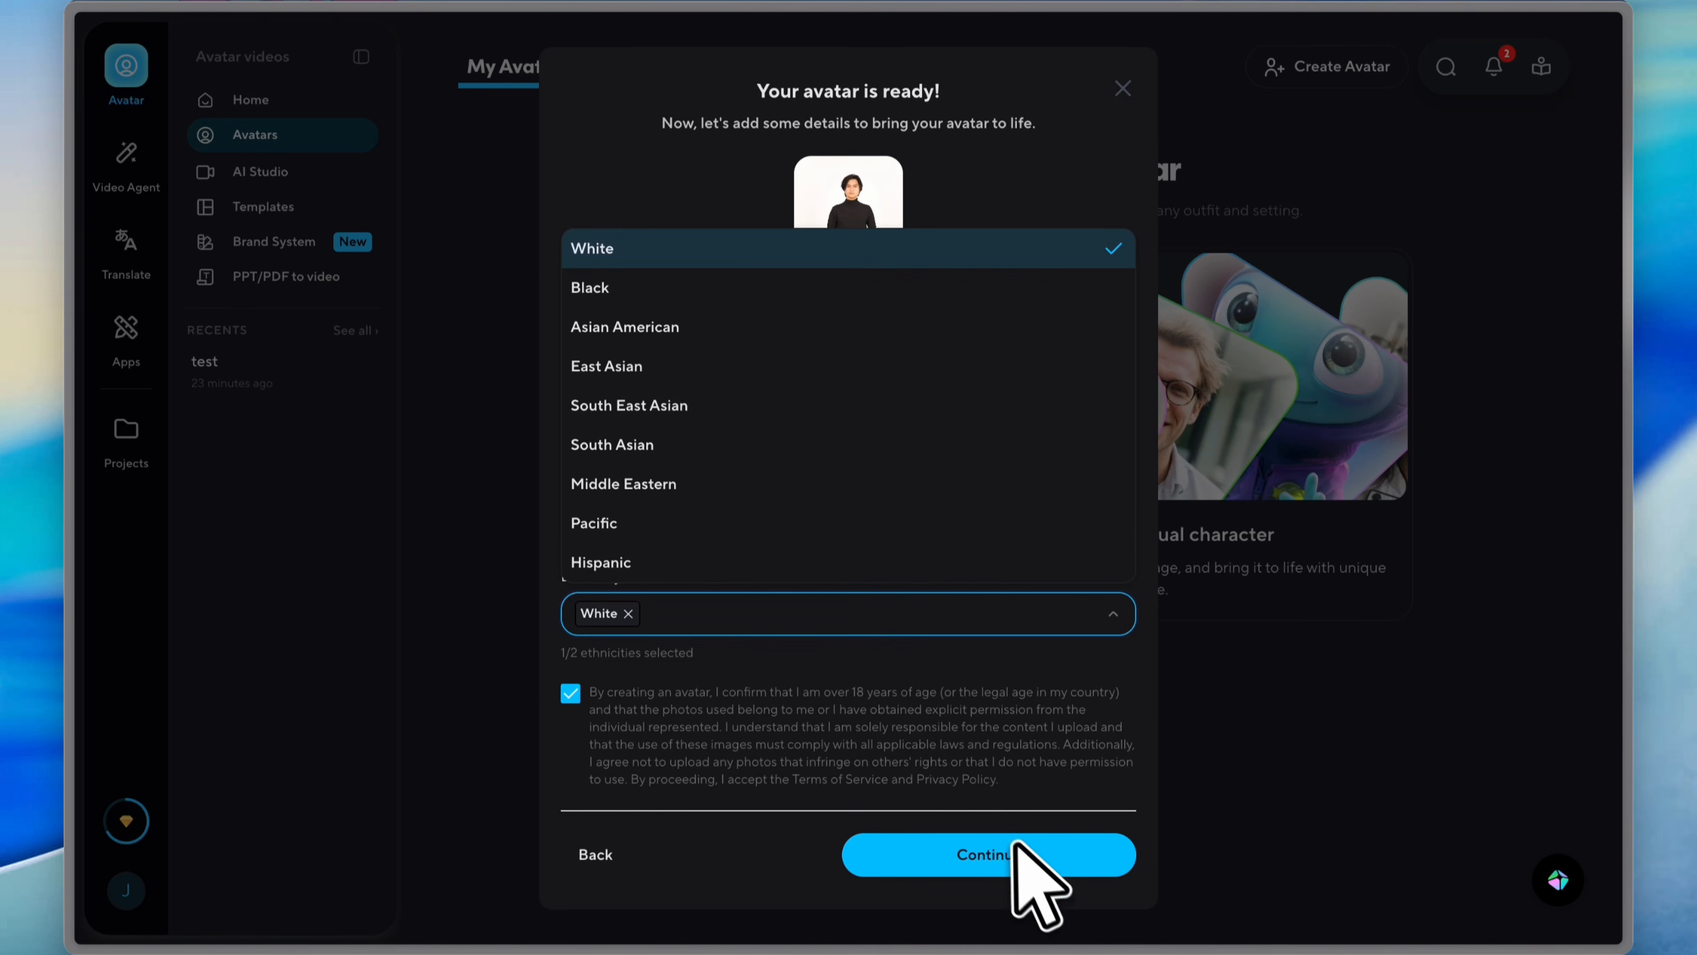
left_click(1022, 862)
left_click(1022, 863)
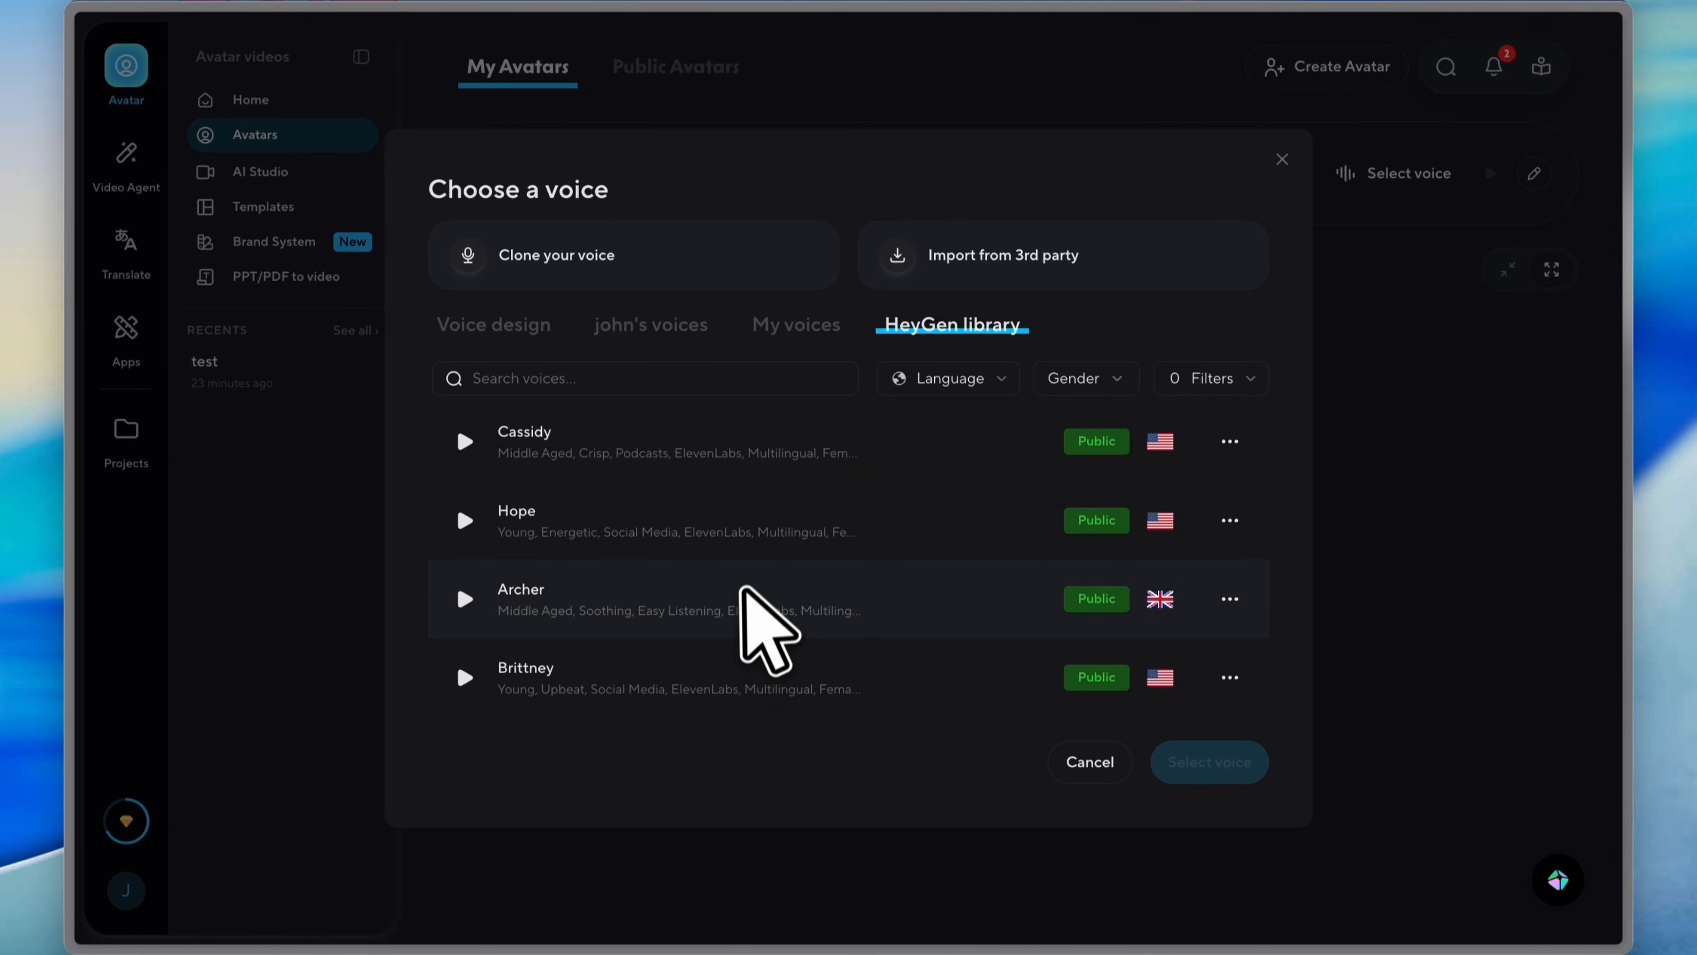
Look over the library voices and the voice cloning option, then skip the choice and have a recommended voice assigned to the new avatar.
scroll(759, 526, "down", 3)
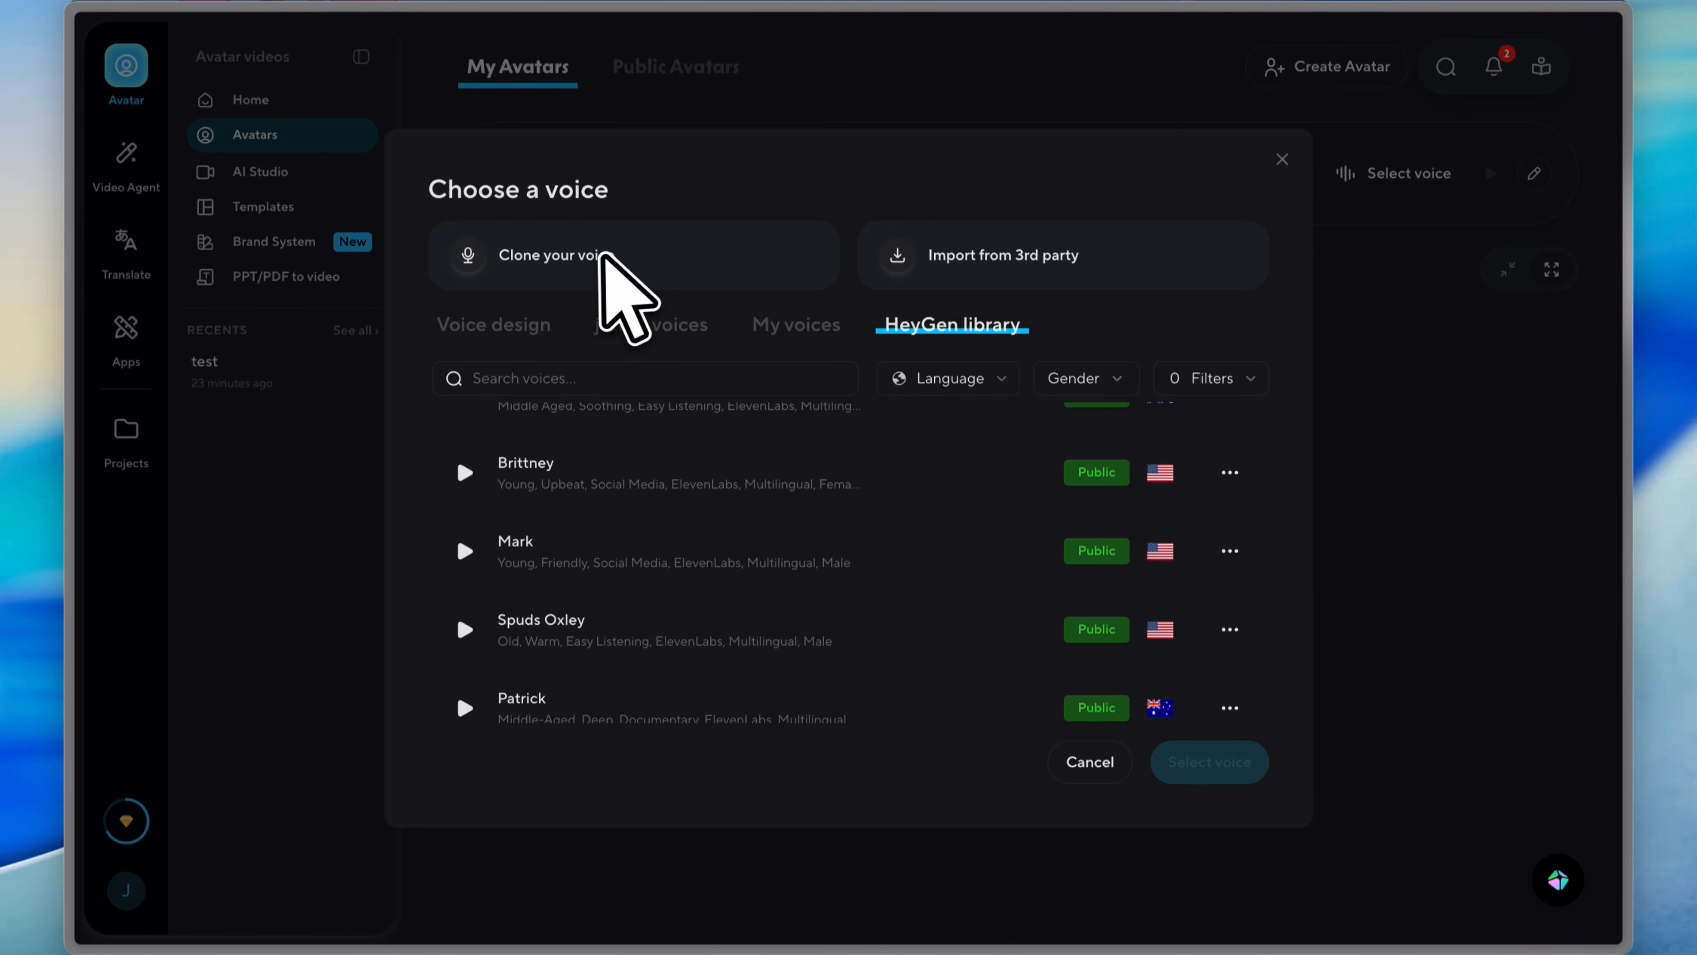
left_click(593, 255)
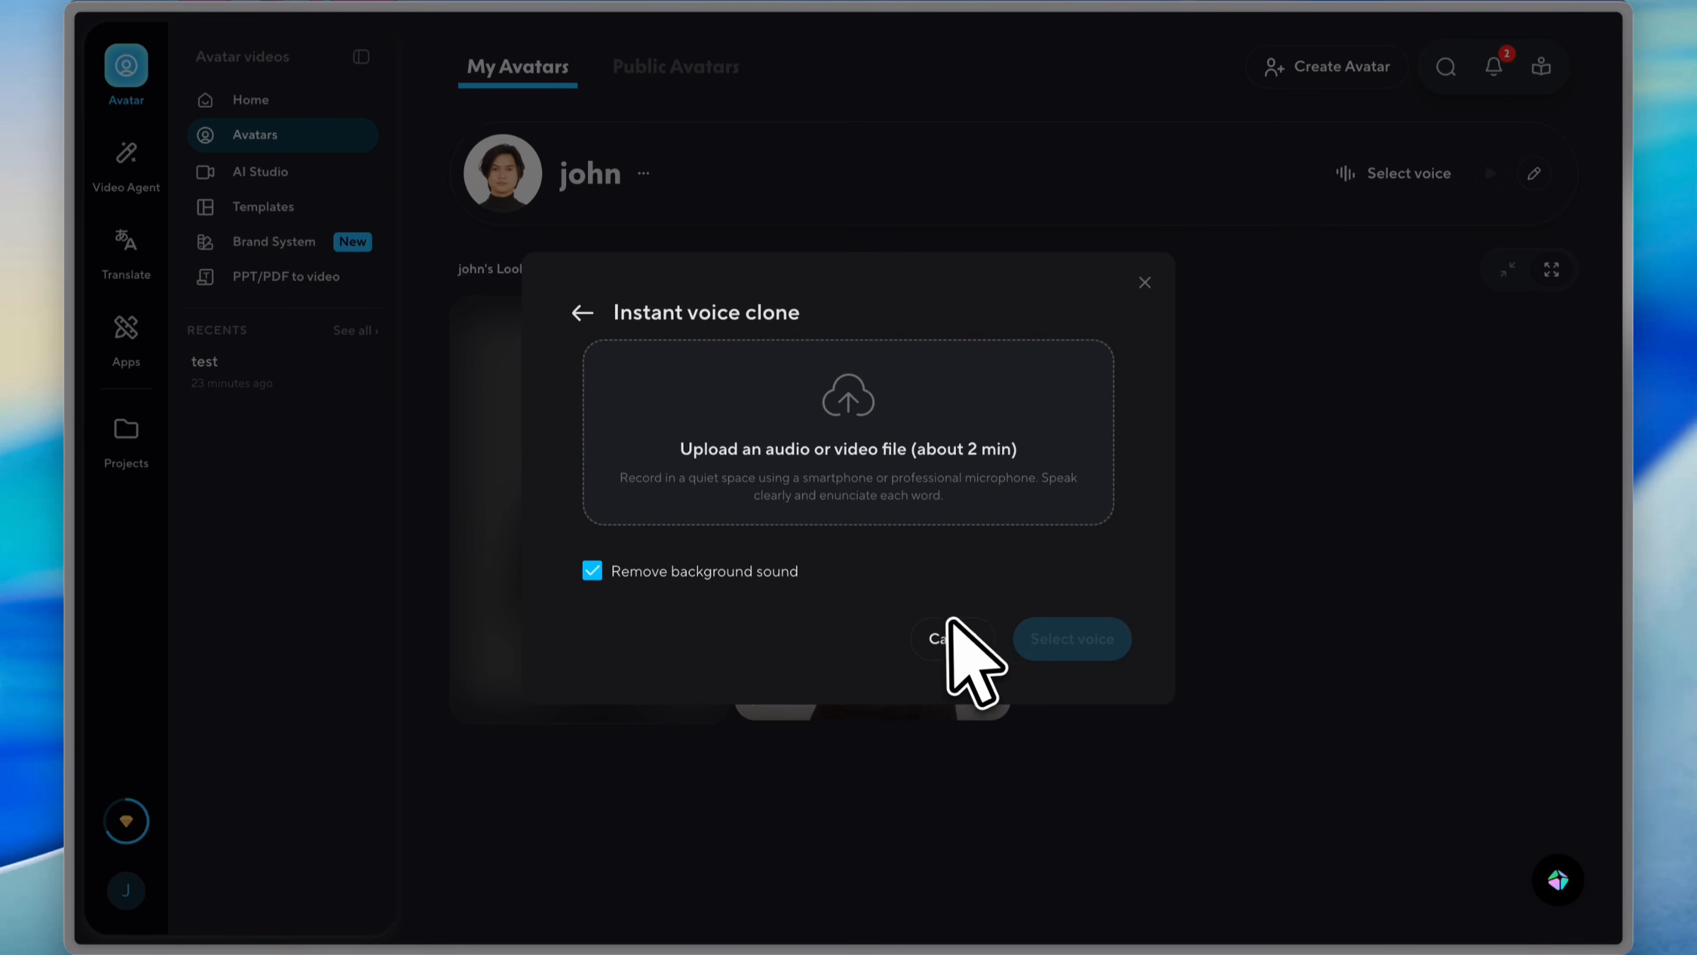
left_click(948, 636)
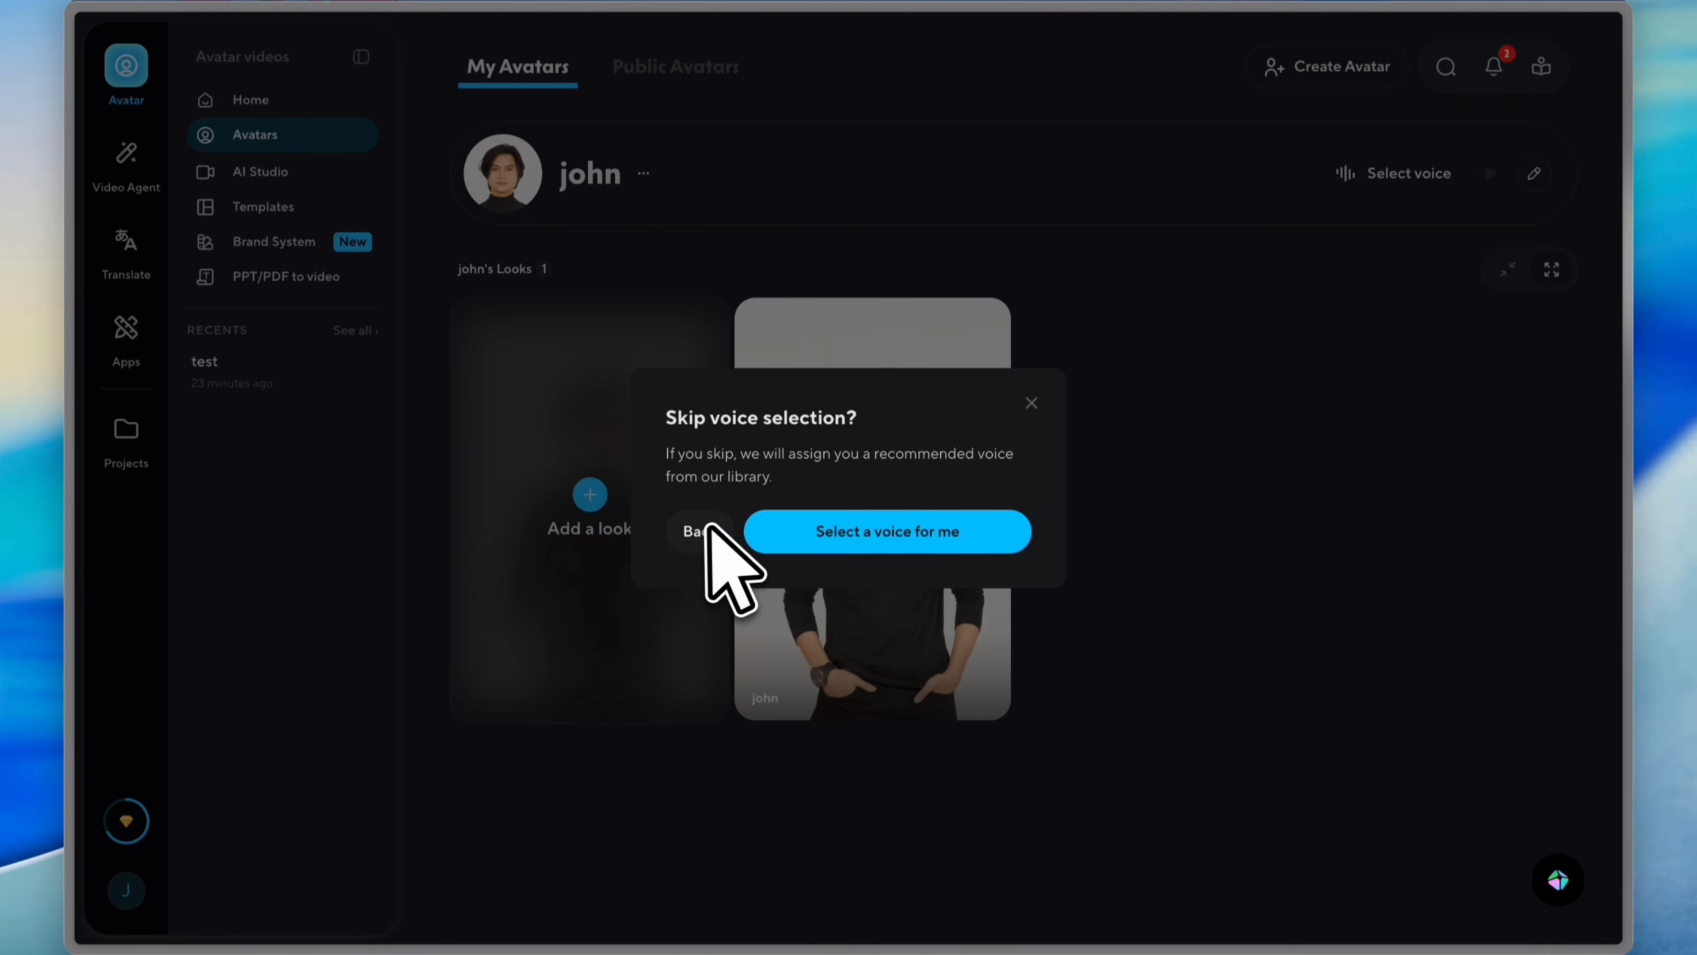
left_click(804, 526)
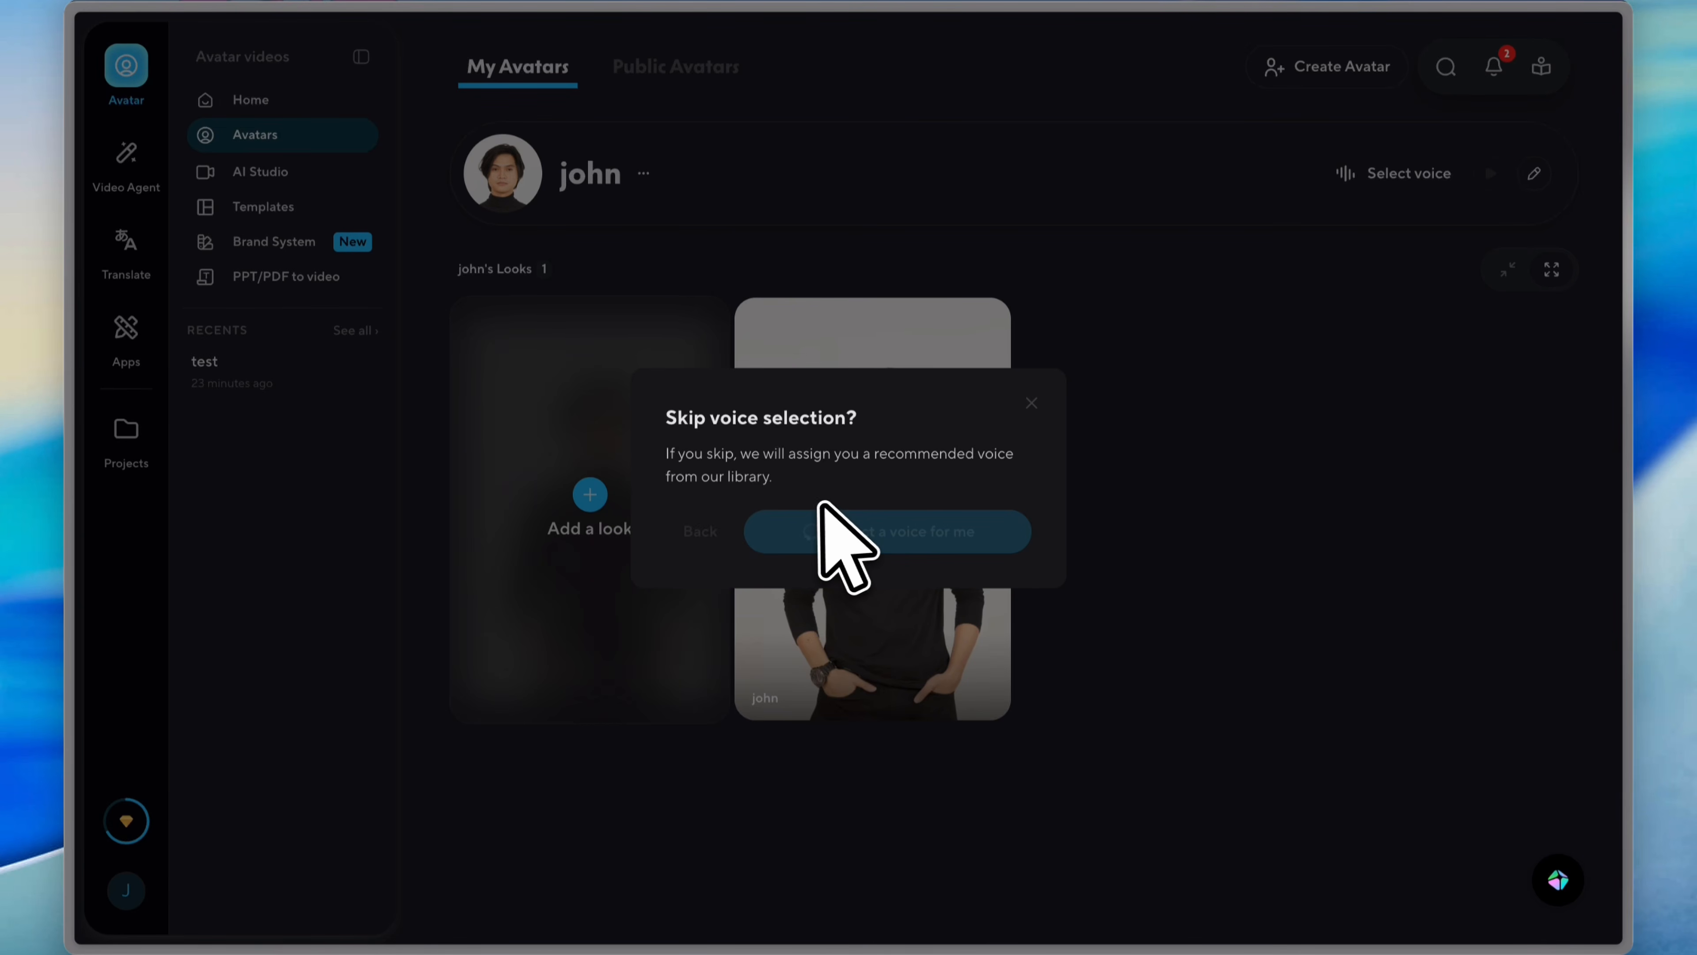
left_click(1028, 401)
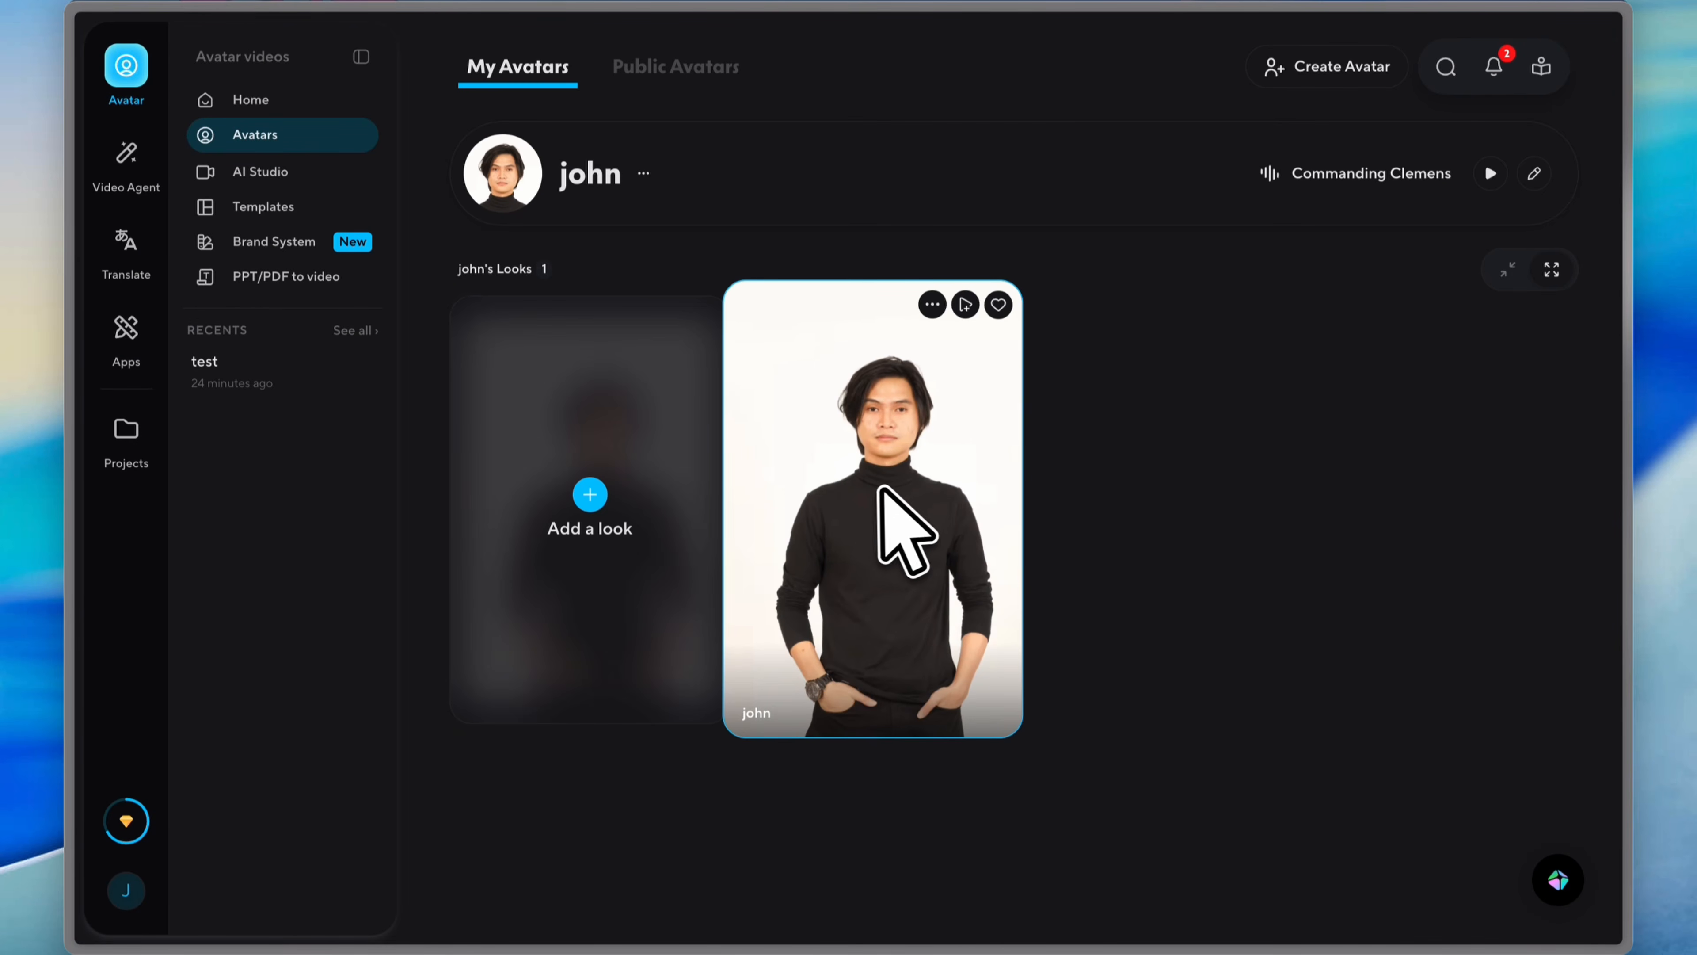
left_click(938, 528)
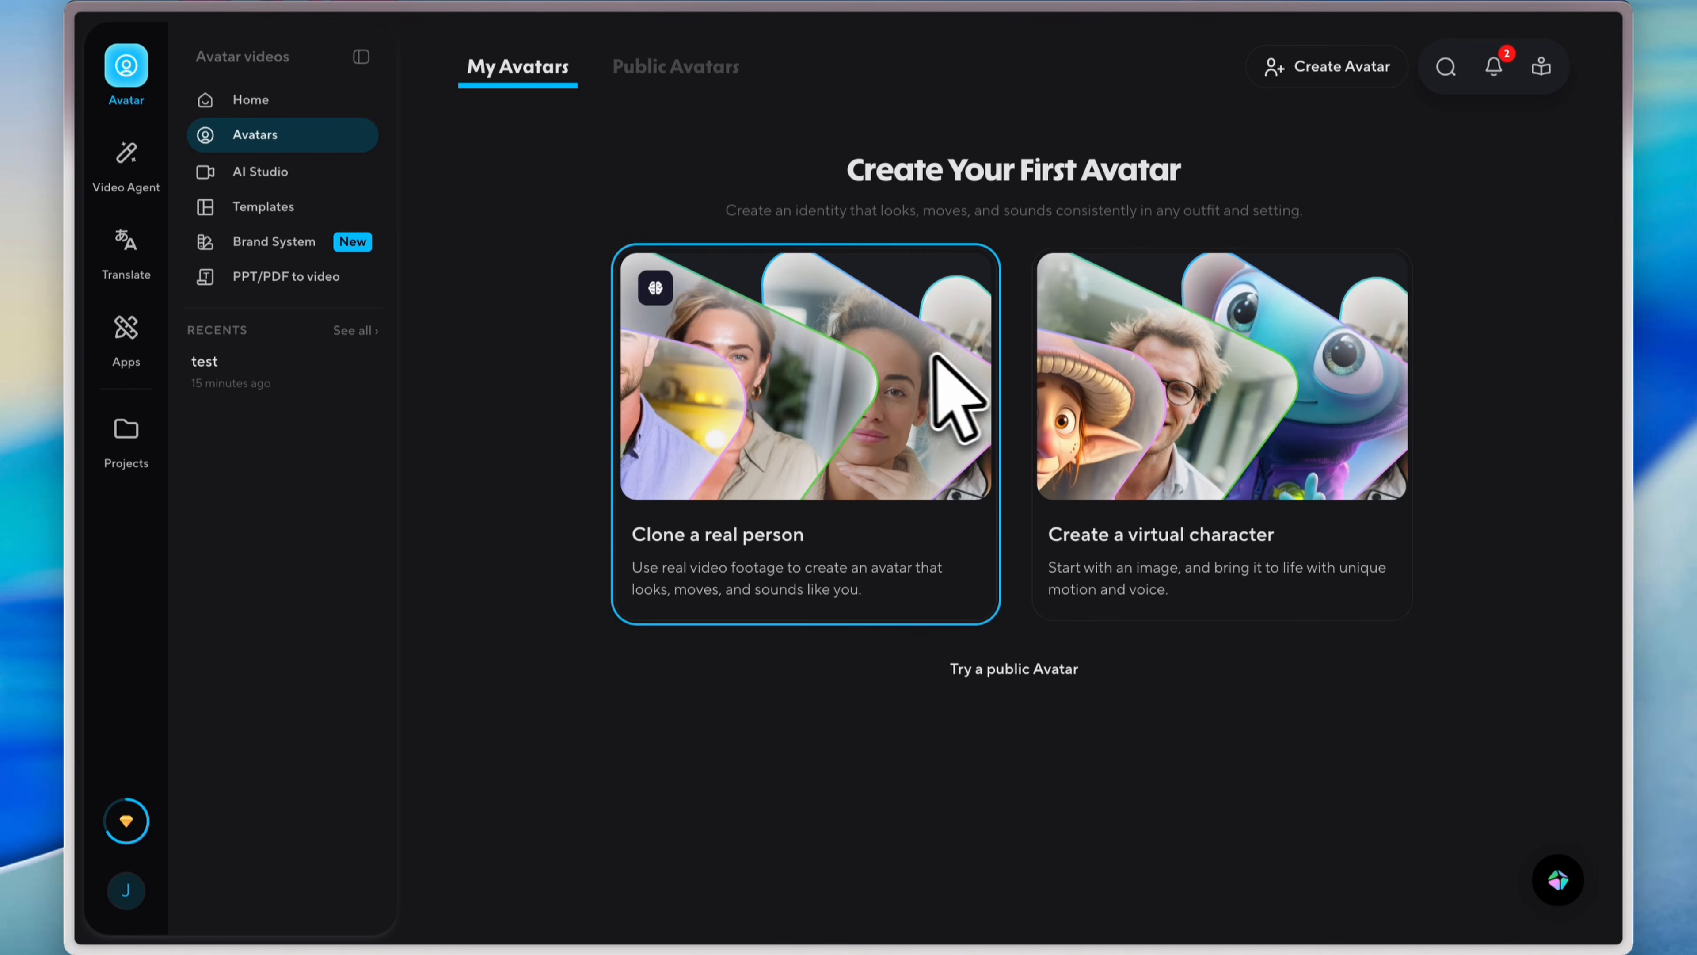
In Video Agent, enter "Create a one-minute social media ad for a sustainable fashion brand with an uplifting tone and strong call to action".
left_click(134, 167)
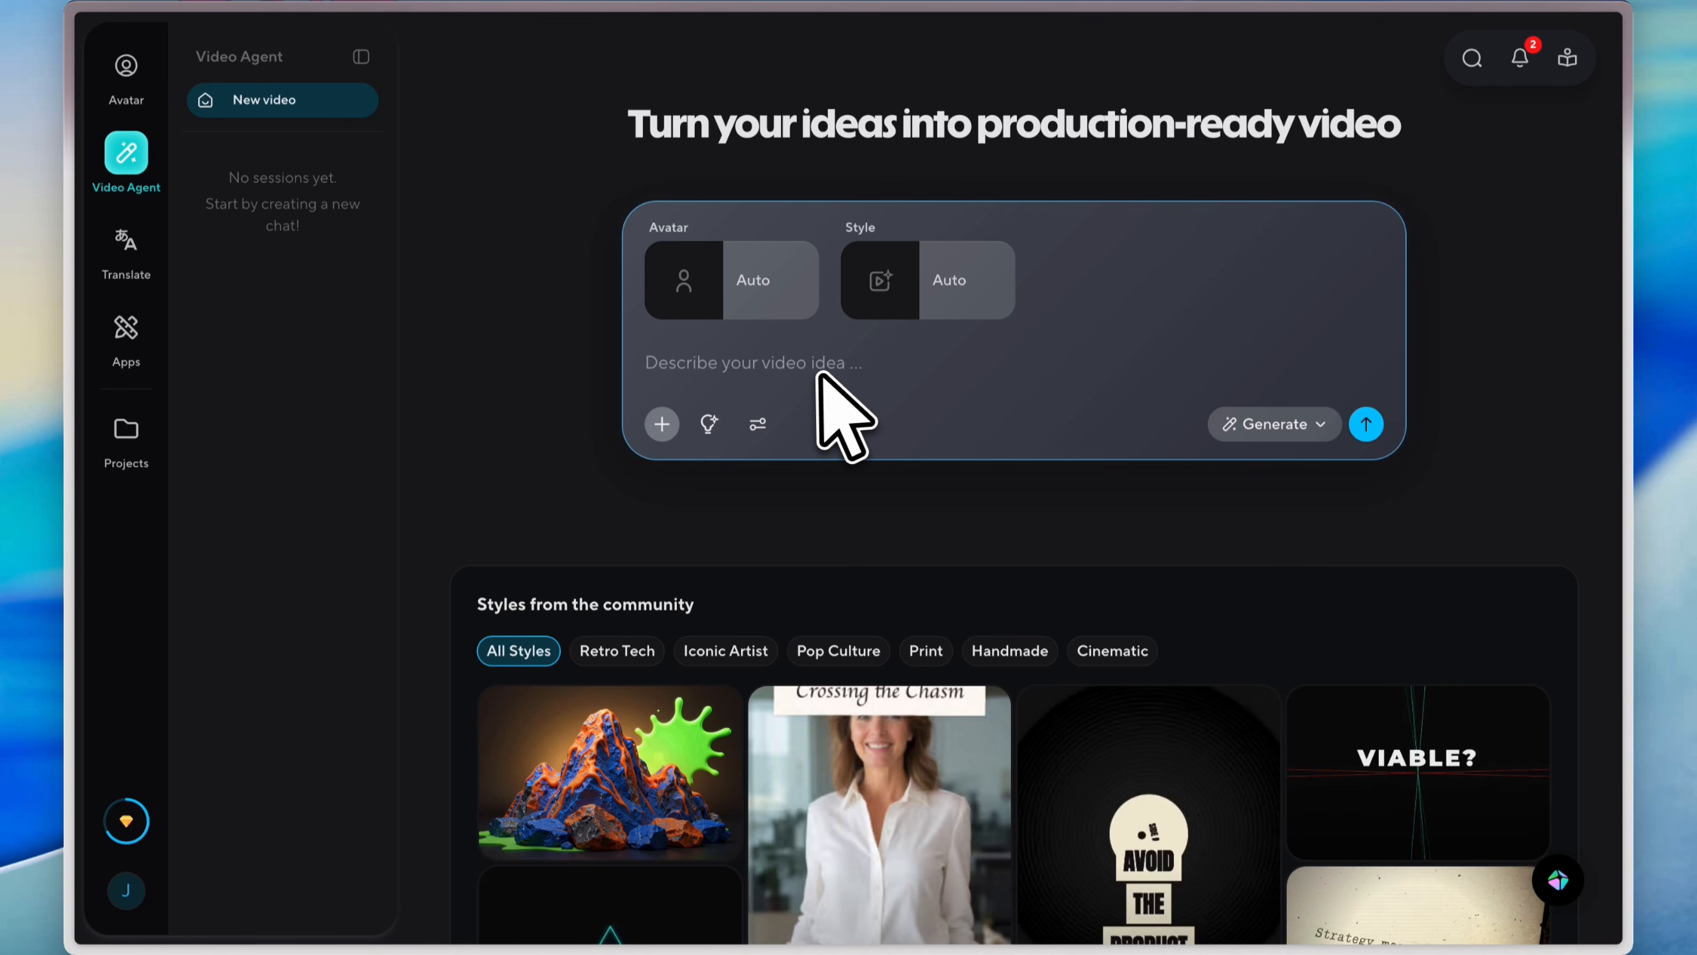
type("Create a one-minute social media ad for a sustainable fashion brand with an uplifting tone and strong call to action")
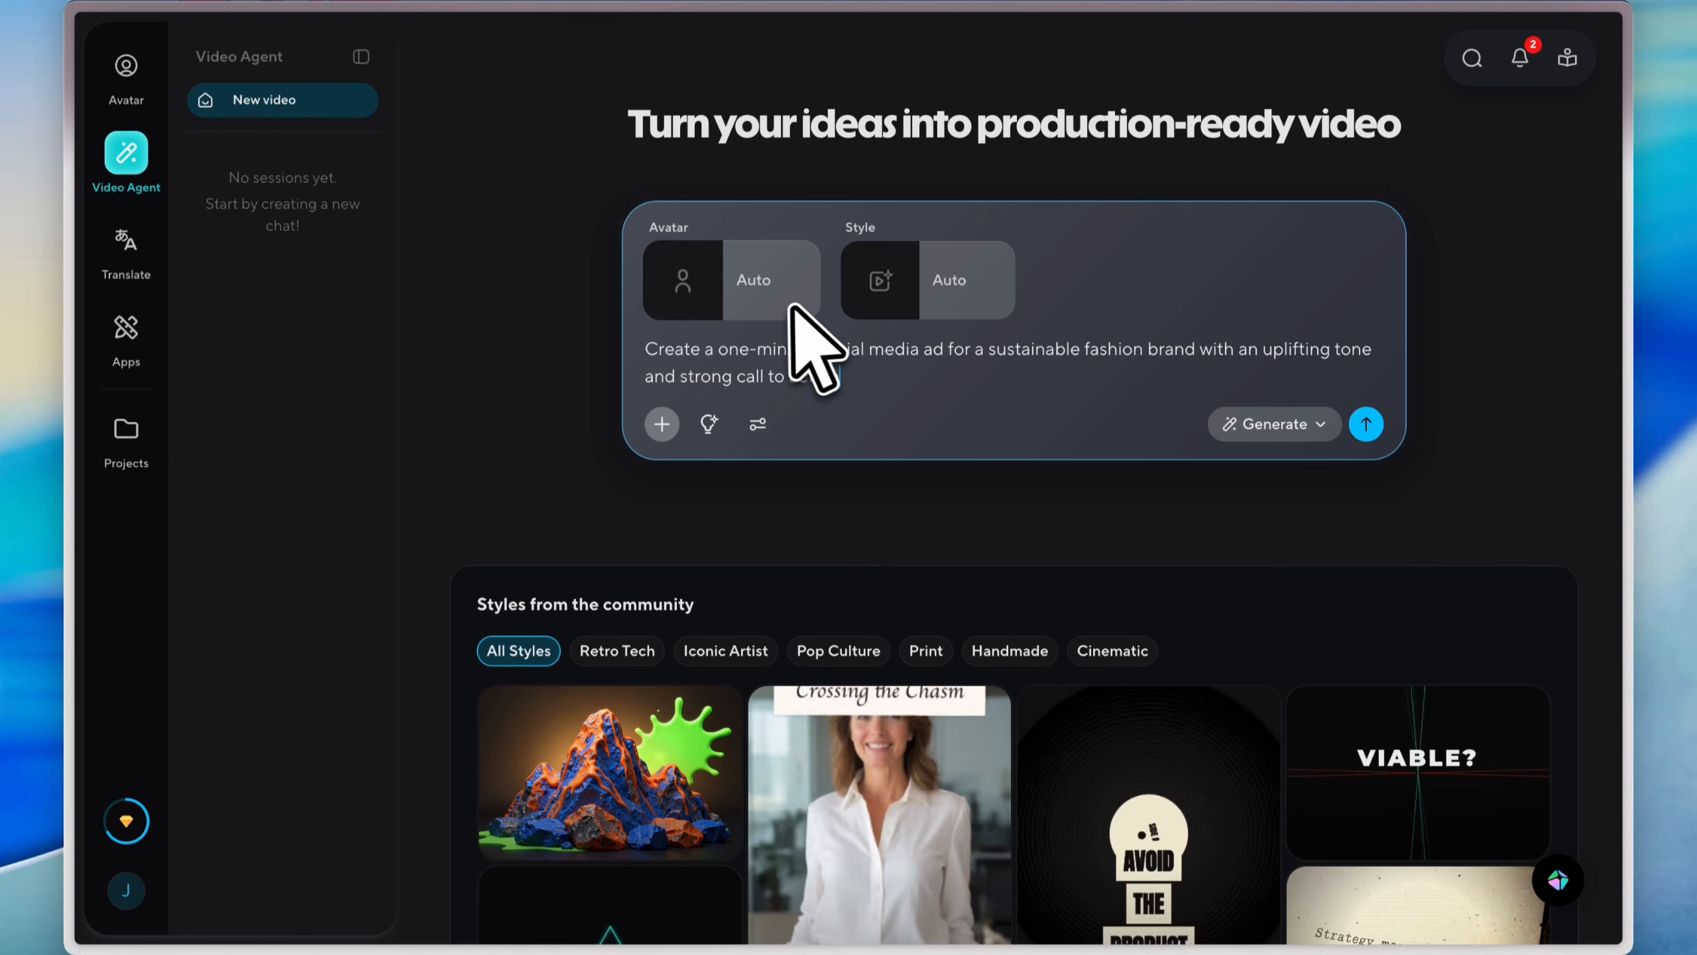
Choose the public avatar Terry for the video, using the dark hoodie look with purple studio lighting.
left_click(762, 286)
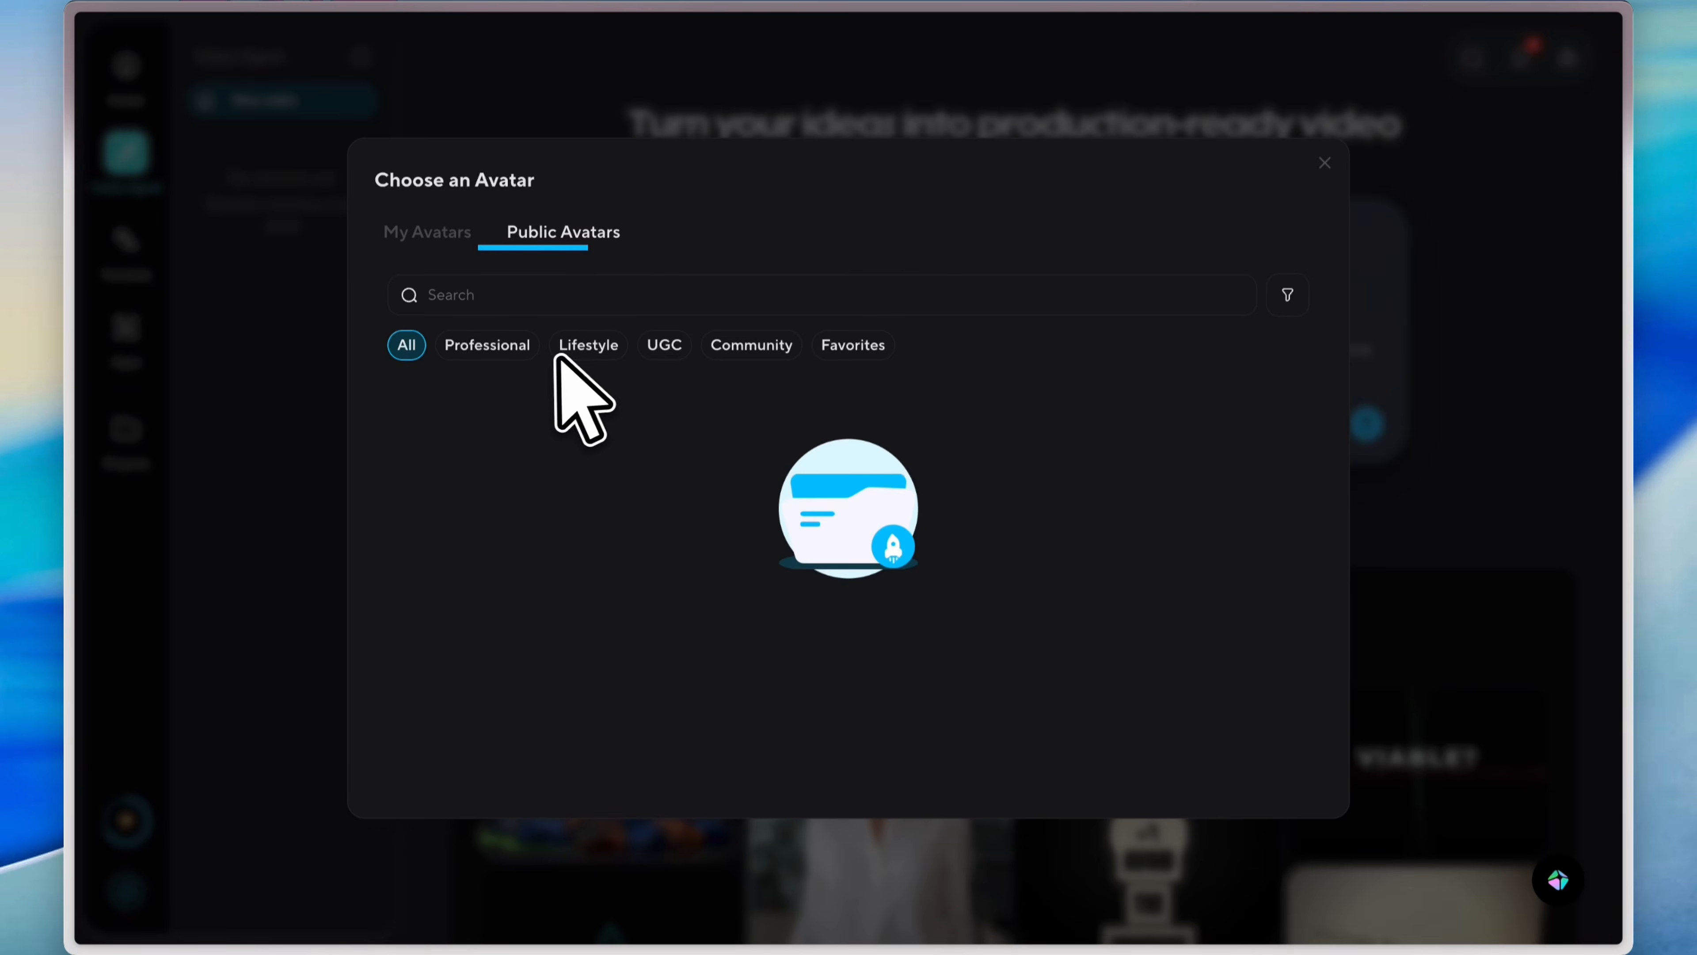
scroll(575, 535, "down", 2)
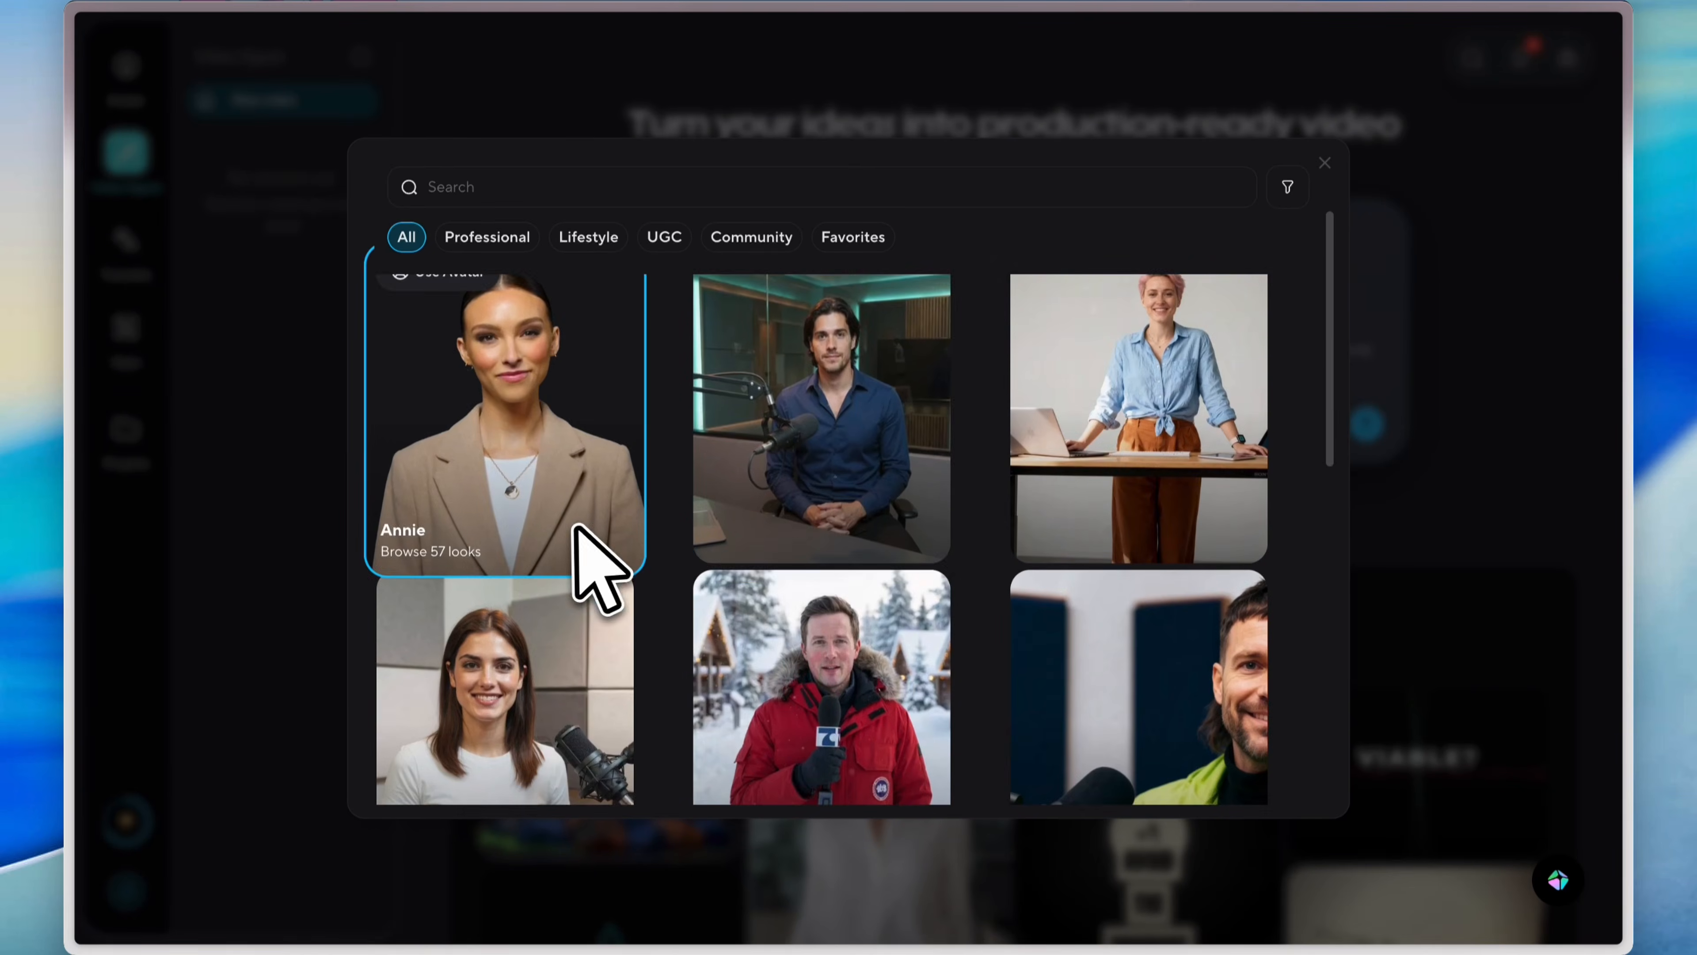
left_click(772, 422)
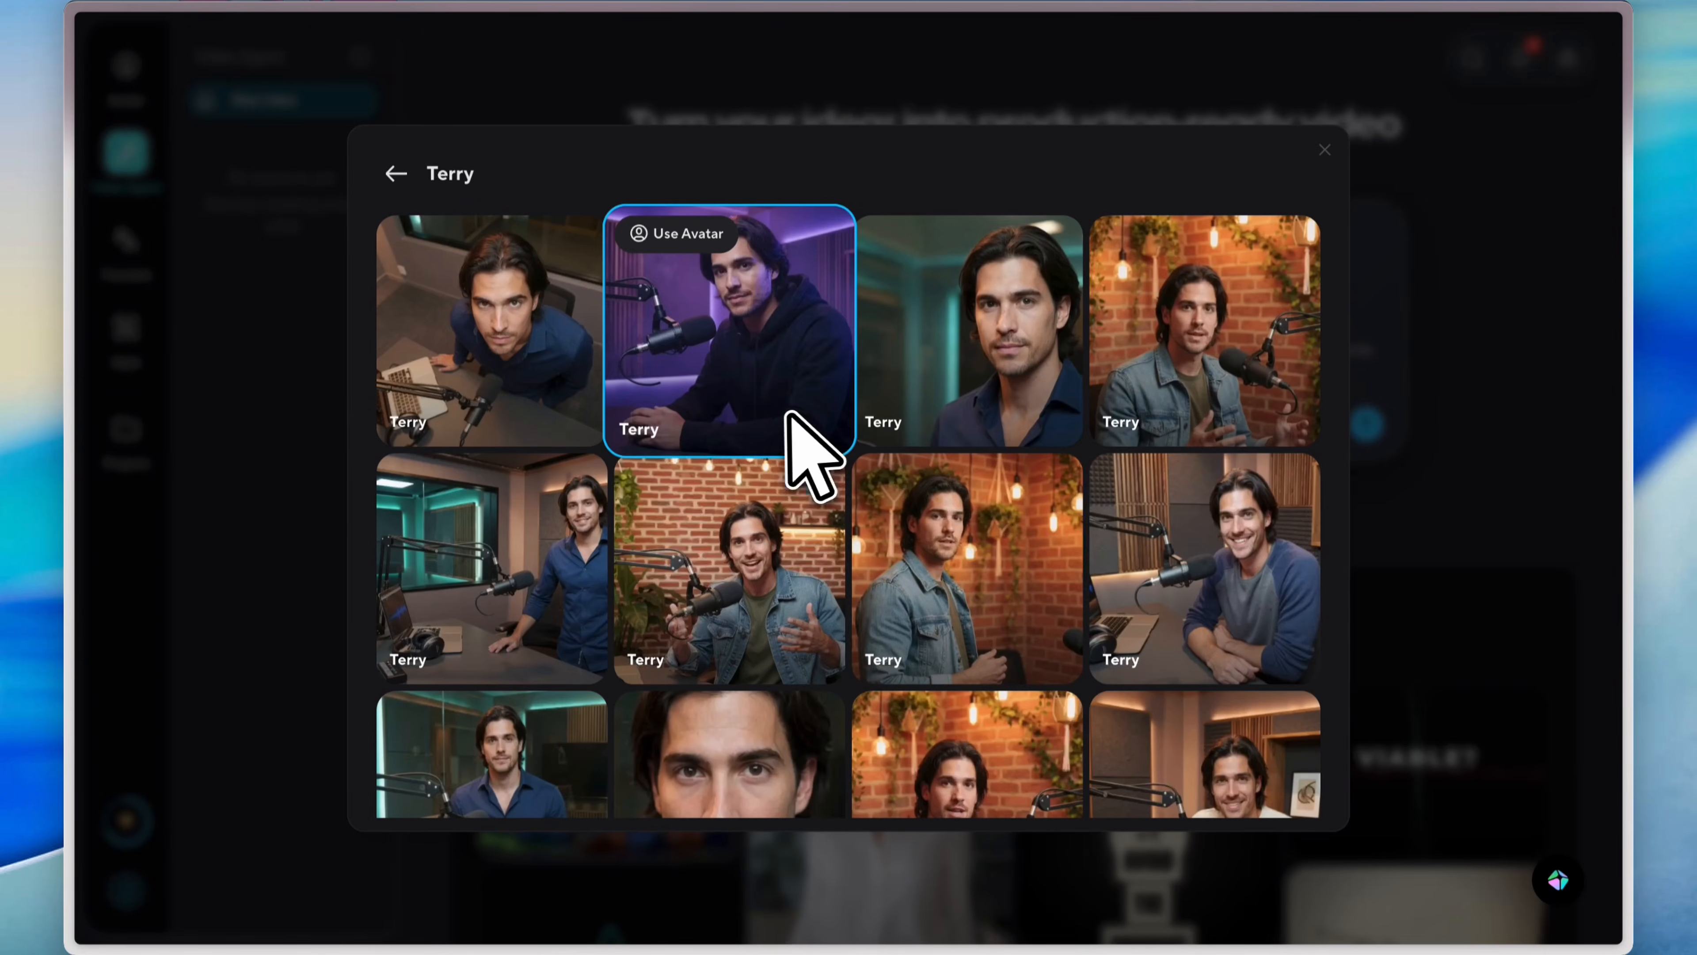
left_click(730, 364)
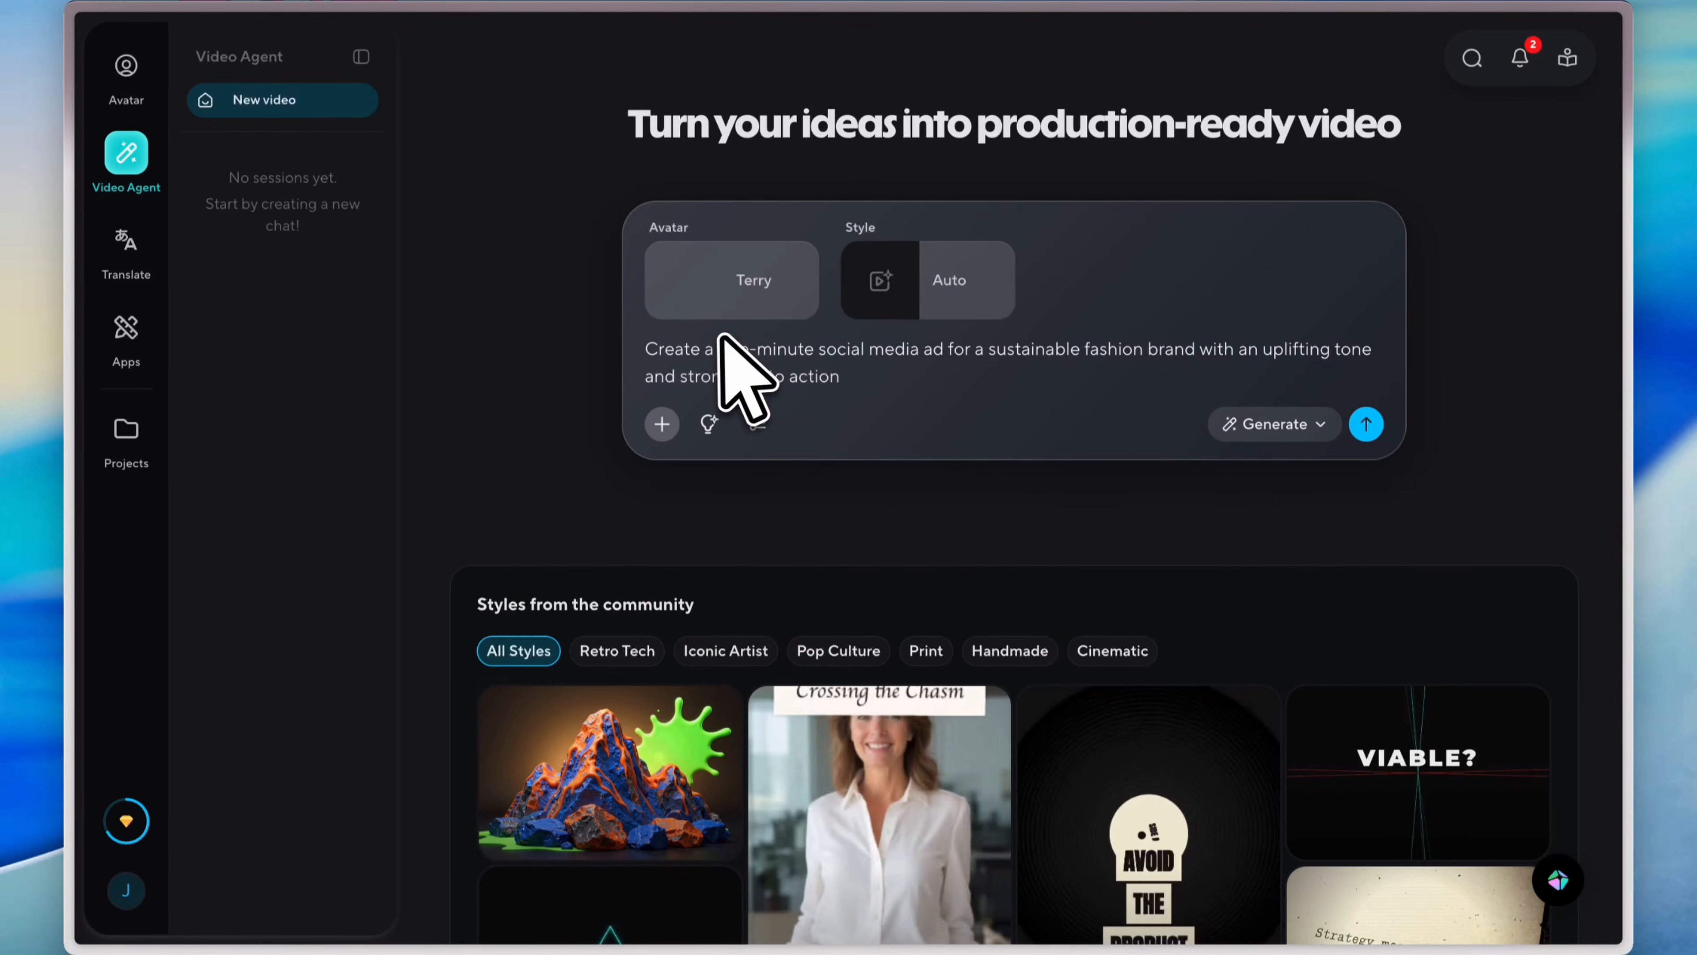
Set the agent to Generate mode and submit the ad prompt.
left_click(1255, 431)
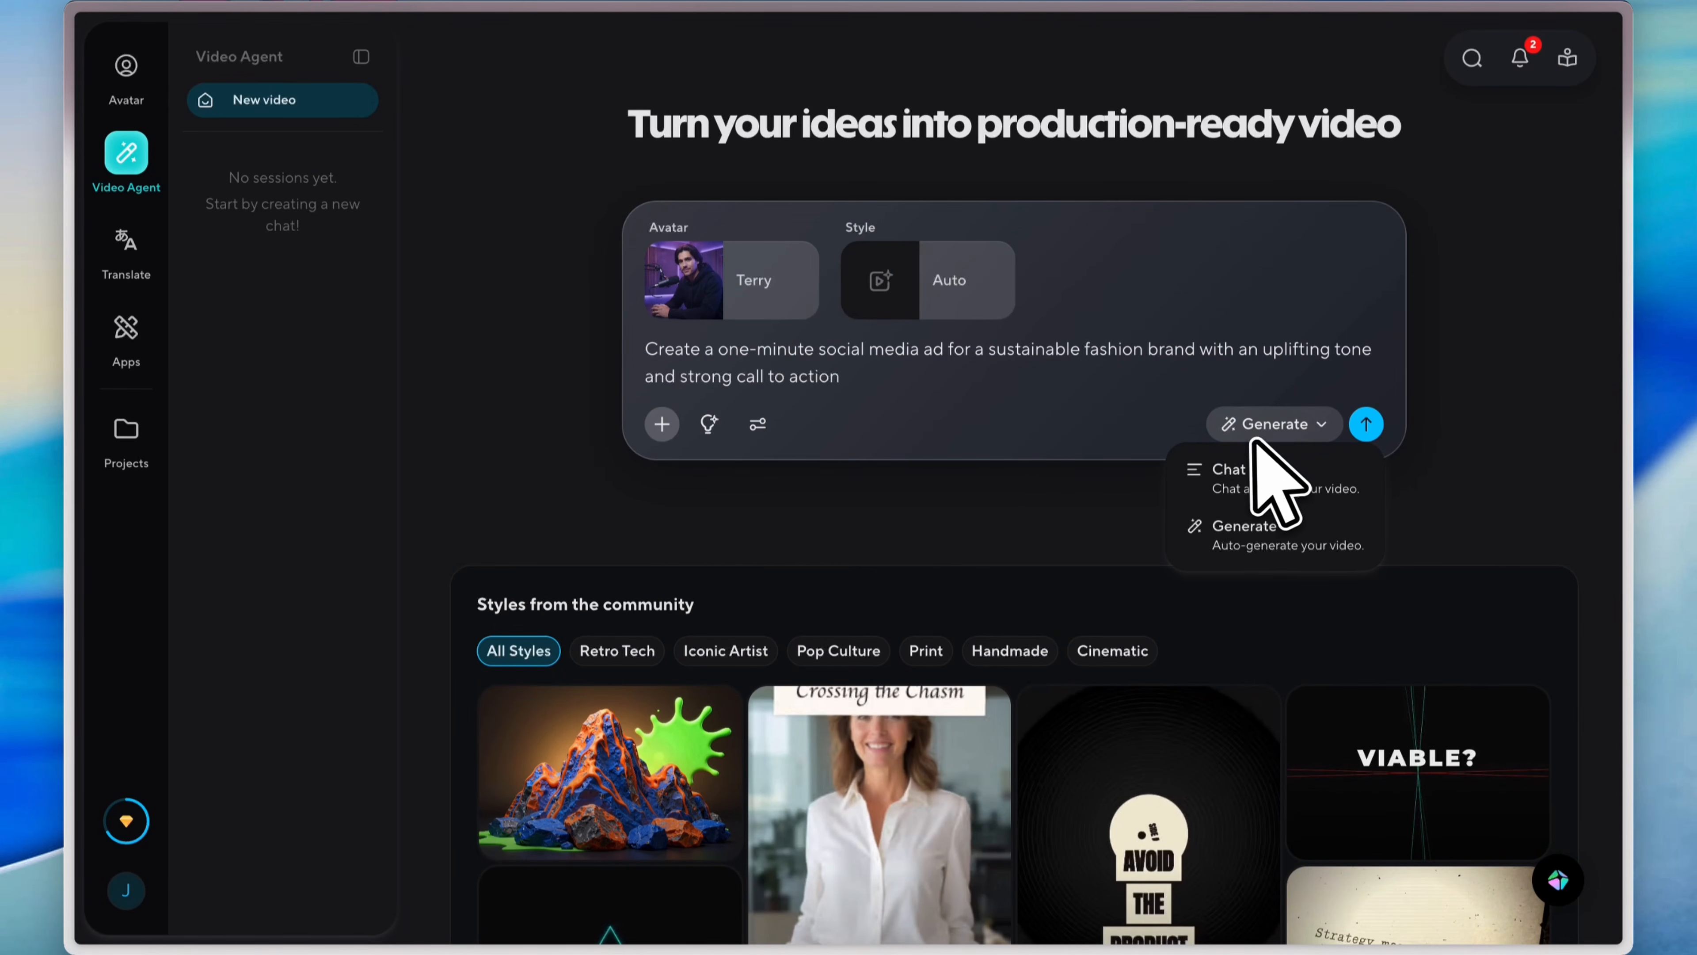
left_click(1256, 535)
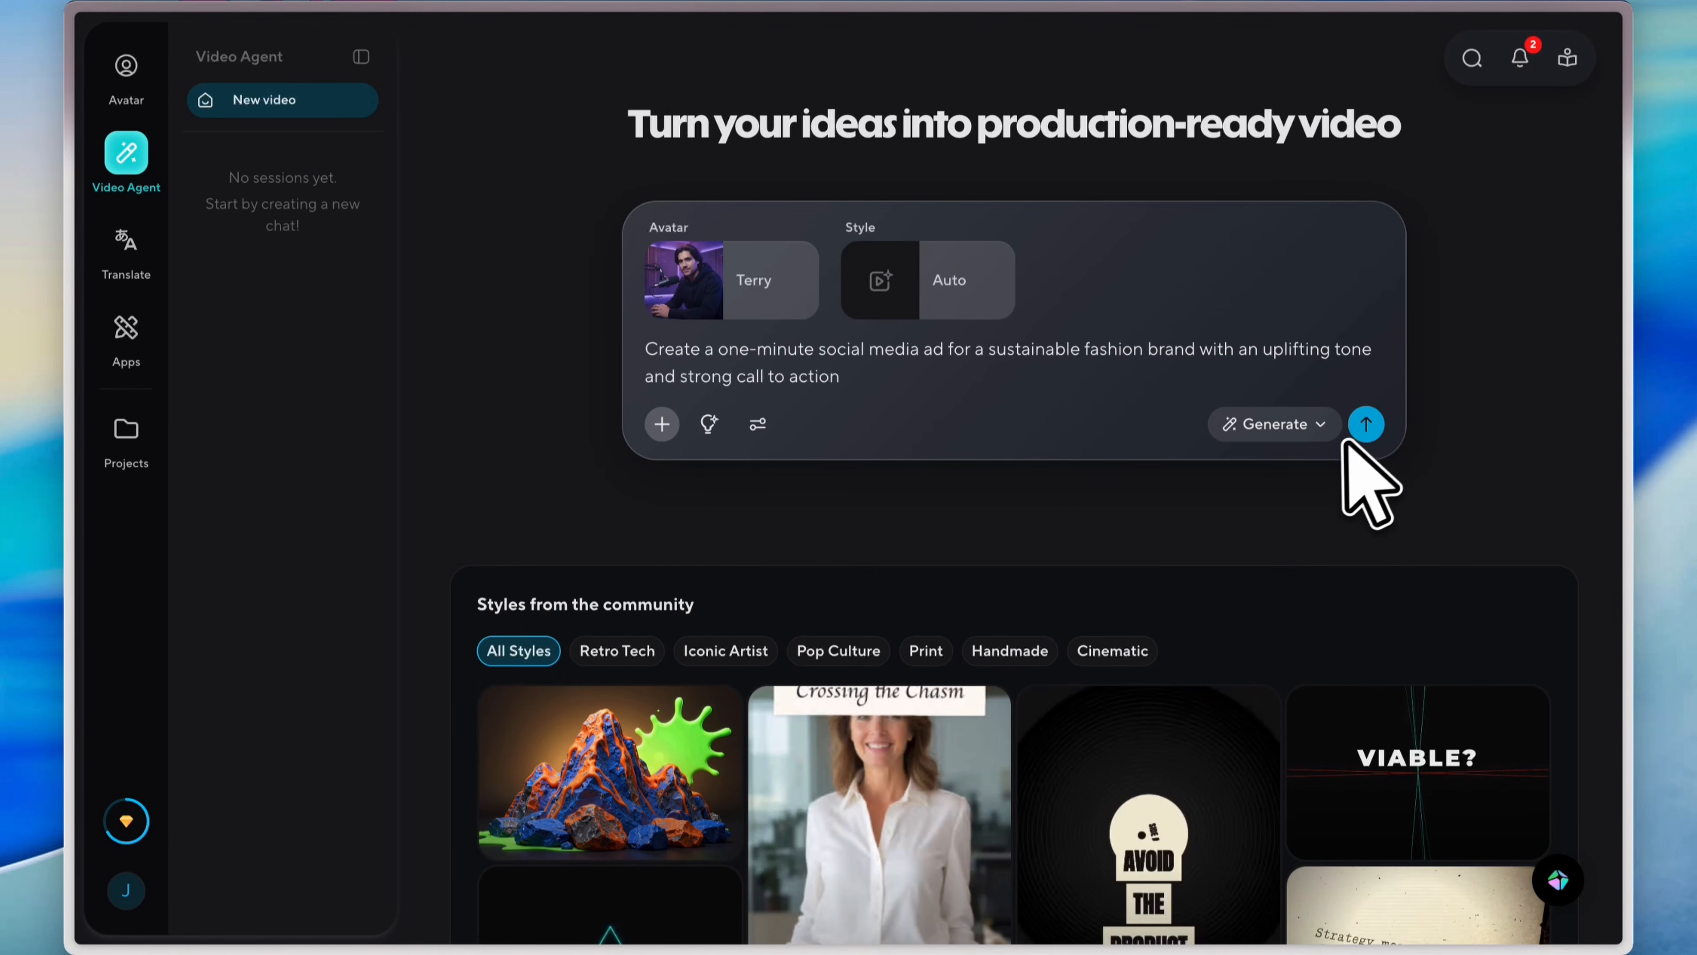
left_click(1365, 424)
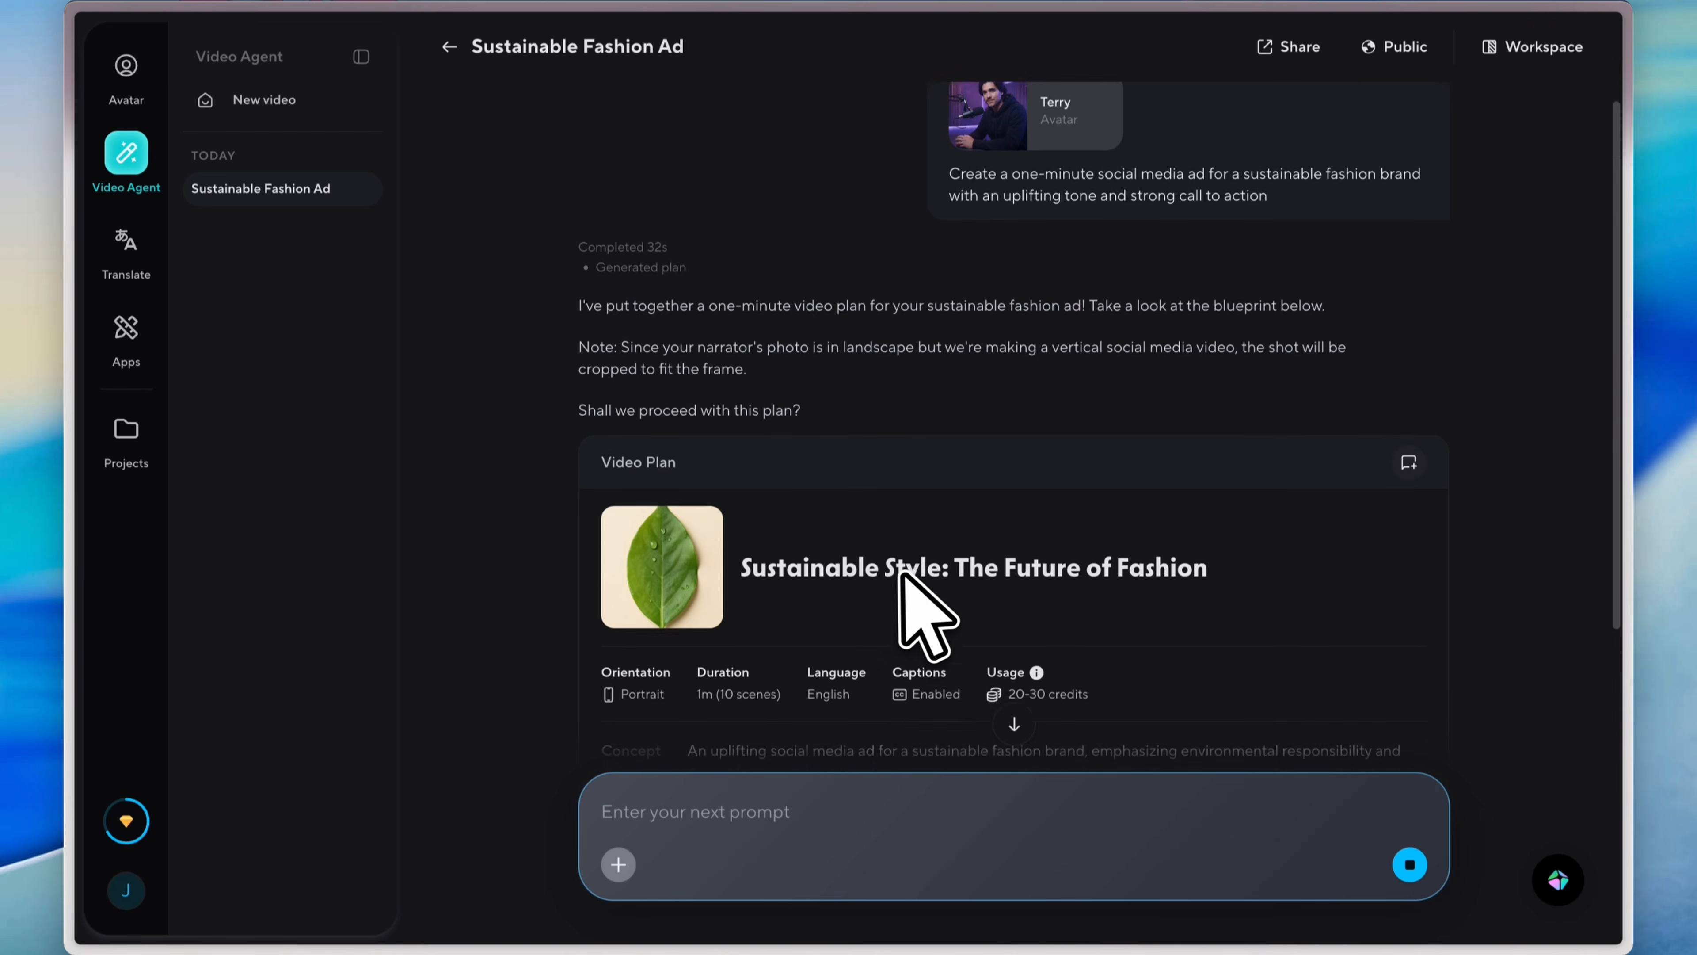
Expand the generated video plan and review its concept, style and scene-by-scene voiceover and visuals.
scroll(898, 588, "down", 3)
scroll(795, 661, "down", 2)
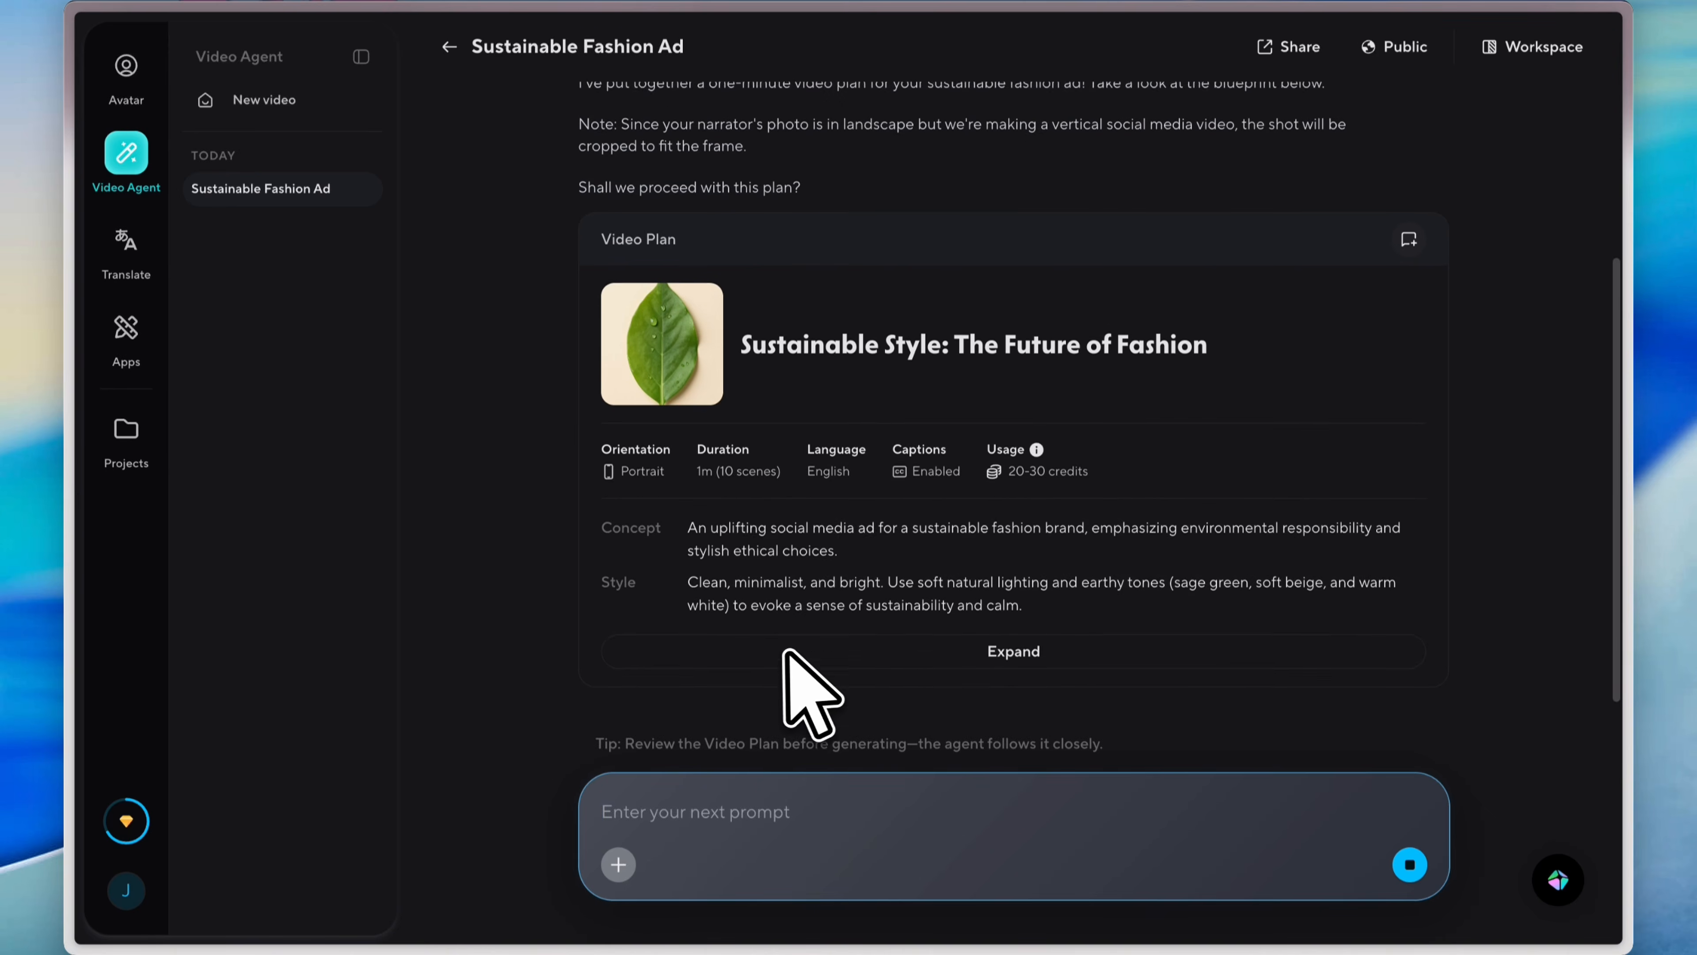
left_click(982, 636)
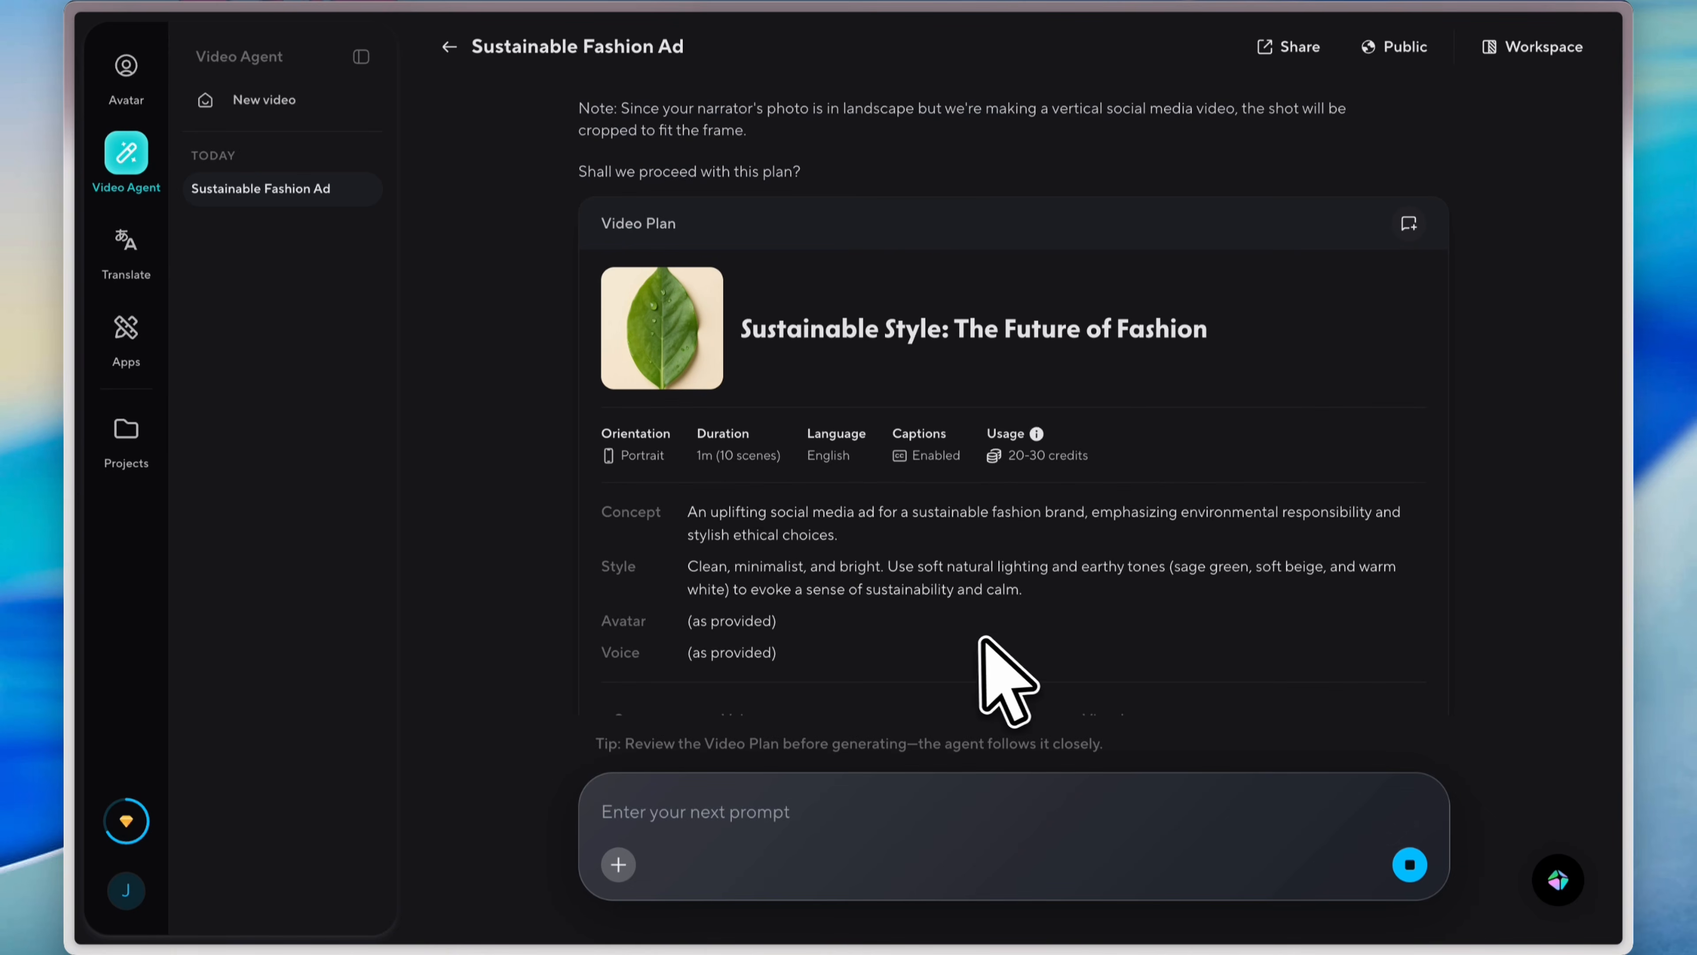
scroll(920, 617, "down", 4)
scroll(875, 472, "down", 10)
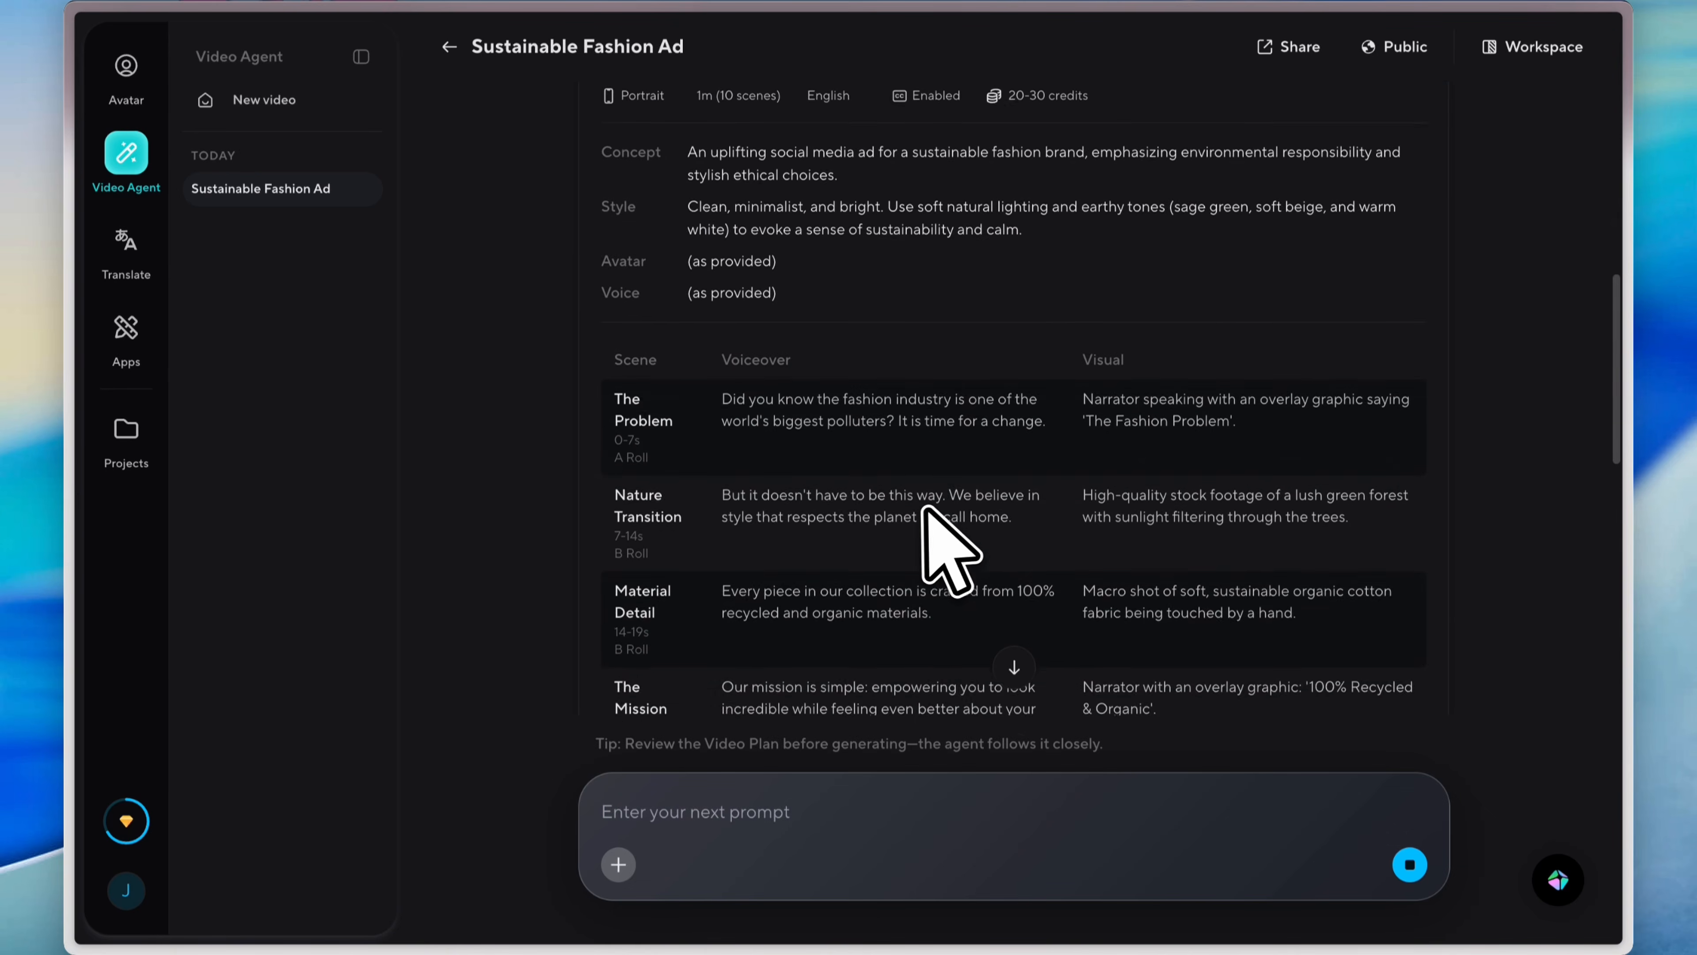